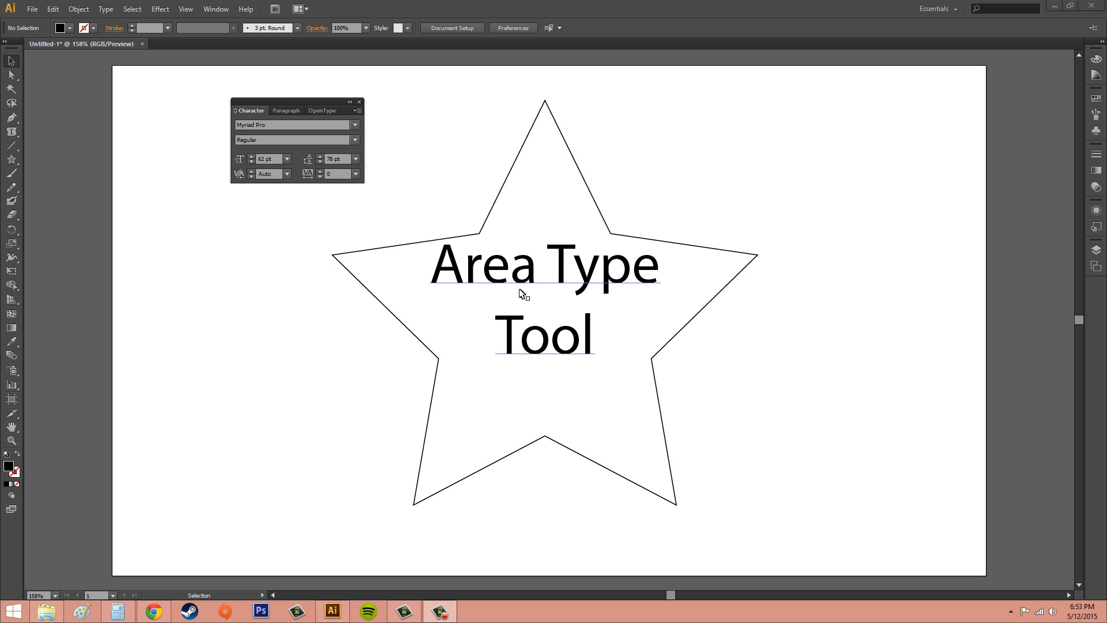
Move the floating Character panel into the blank area beside the star and select the star's area text
left_click(11, 61)
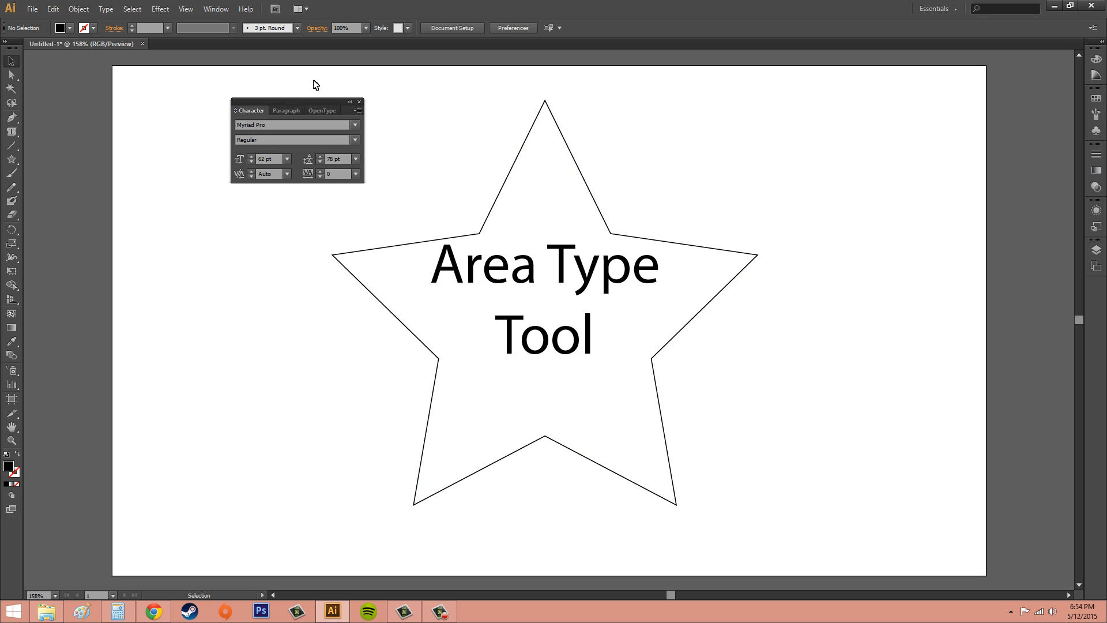
left_click_drag(306, 99, 240, 265)
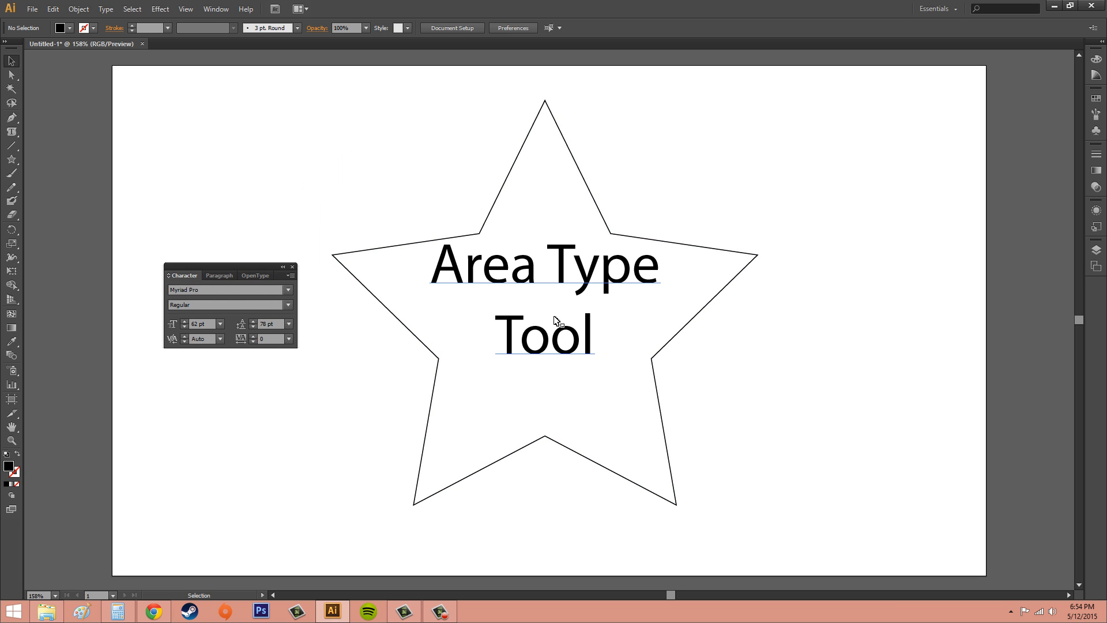
left_click_drag(11, 132, 66, 153)
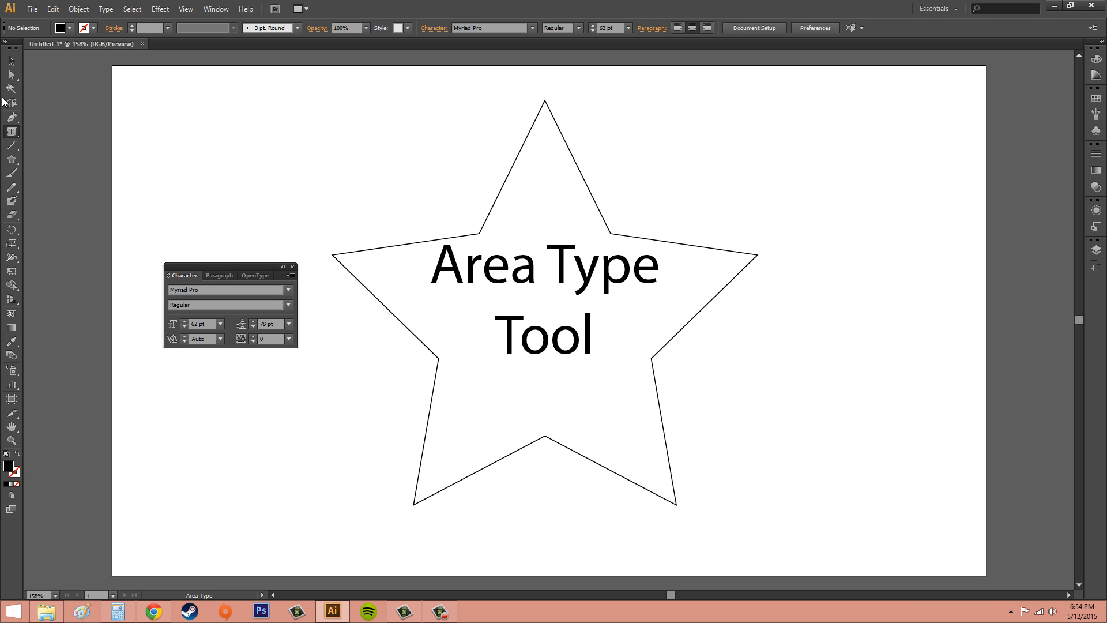
left_click(12, 61)
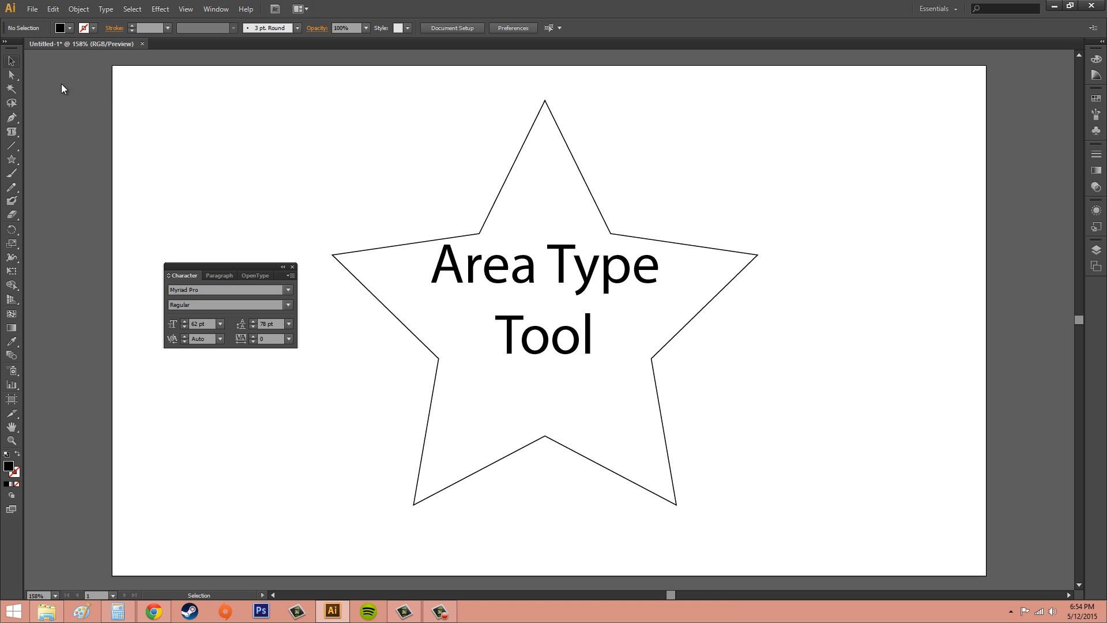
left_click(558, 270)
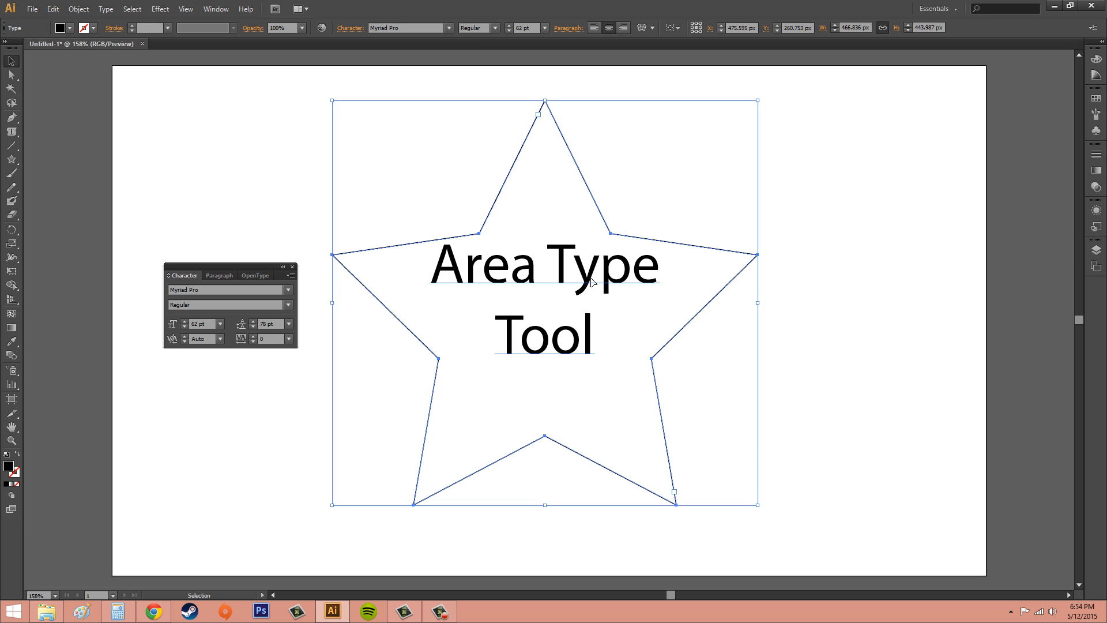
Check where the Character panel is listed among the available type panels
left_click(223, 13)
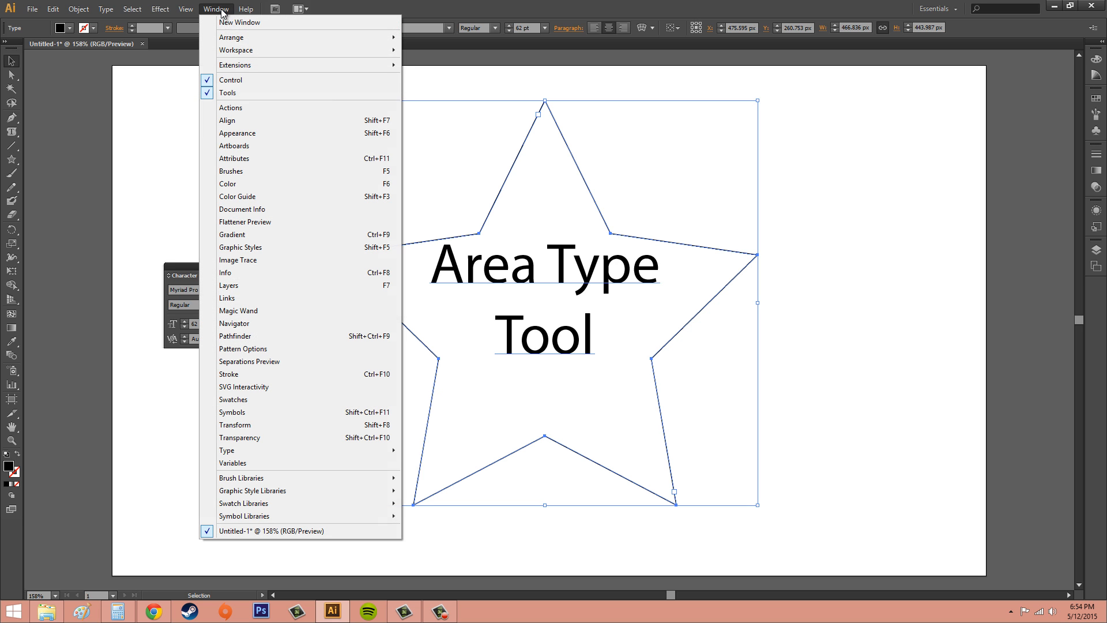
mouse_move(252, 453)
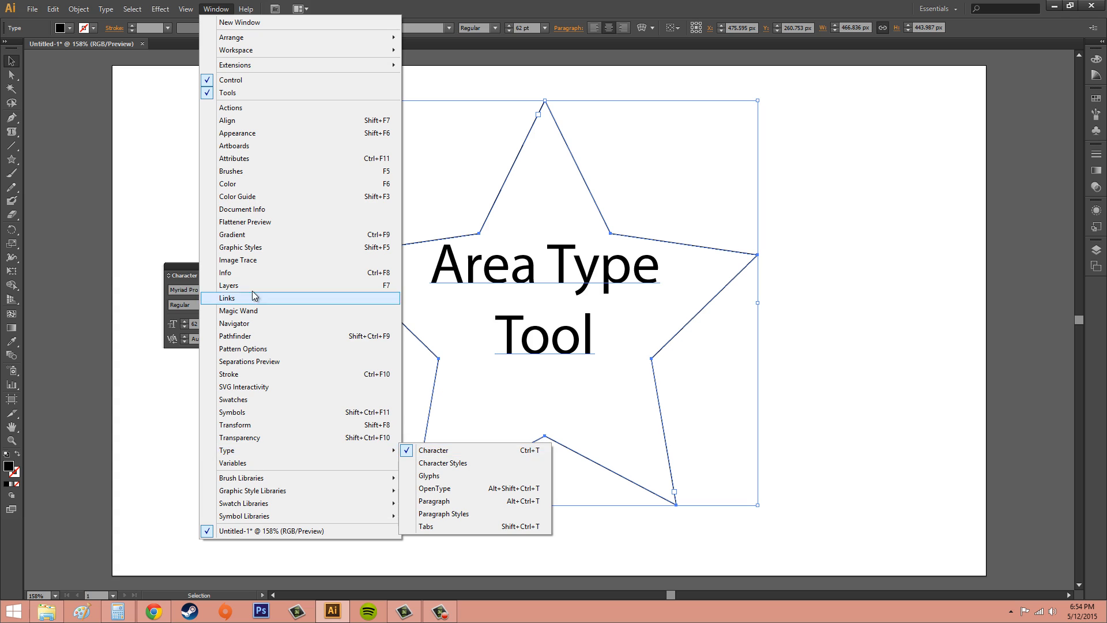
left_click(184, 275)
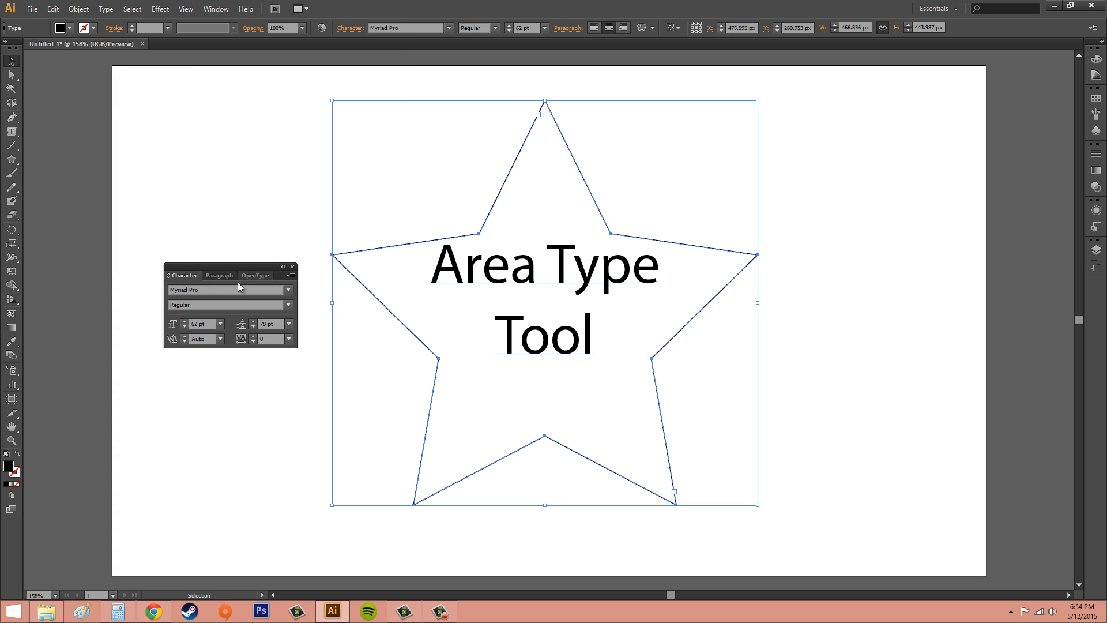
Try Bodoni MT Italic on the area text, undo that font change, and view the font styles on offer
left_click(289, 291)
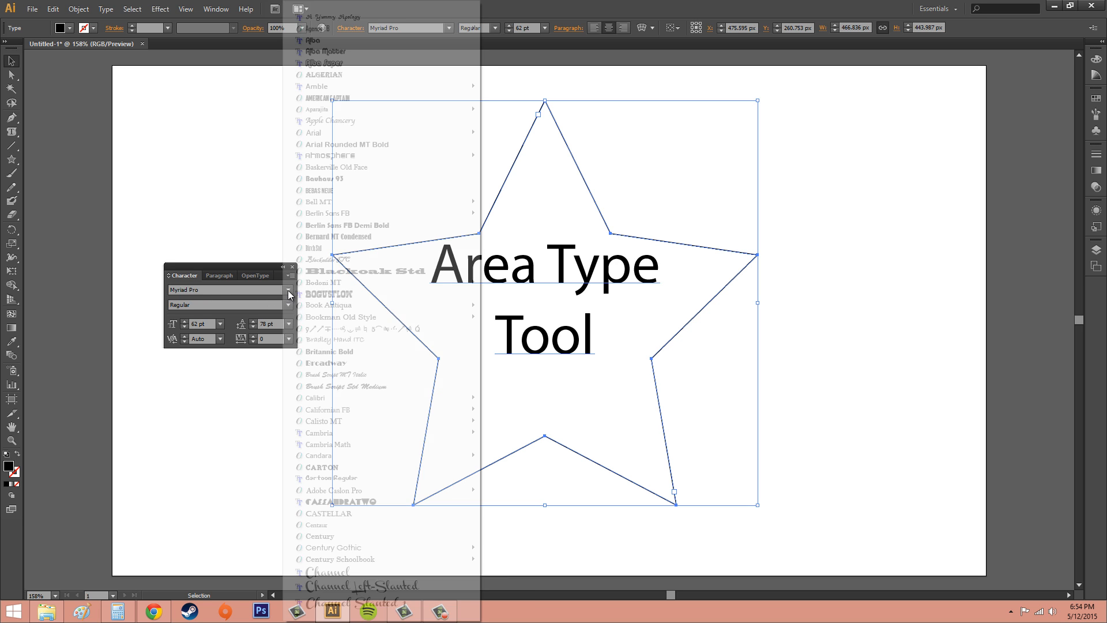
mouse_move(337, 292)
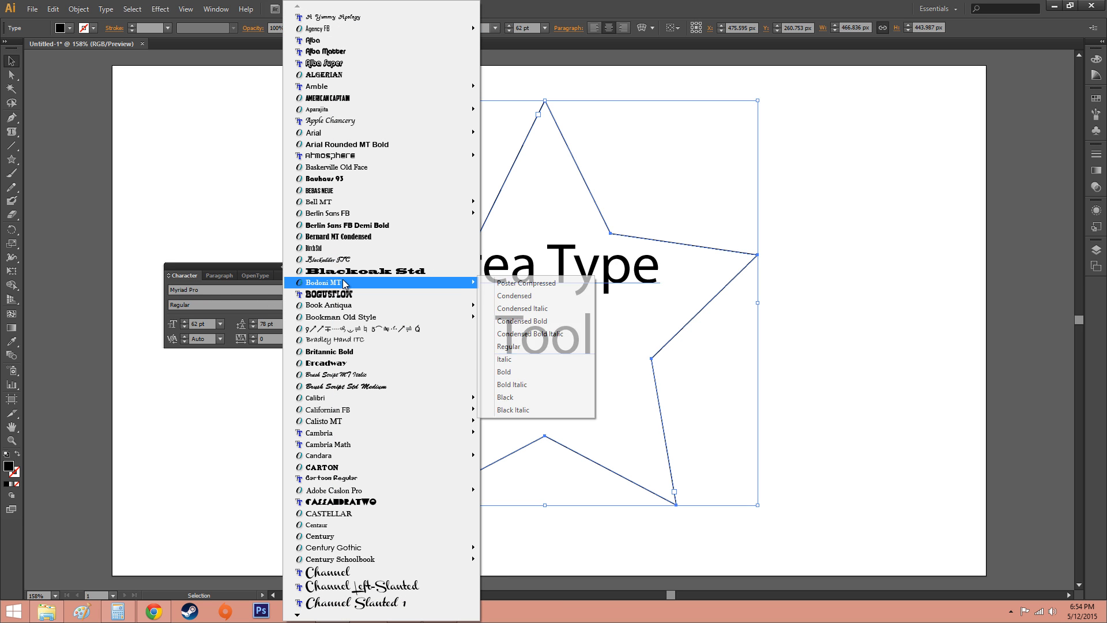
left_click(513, 360)
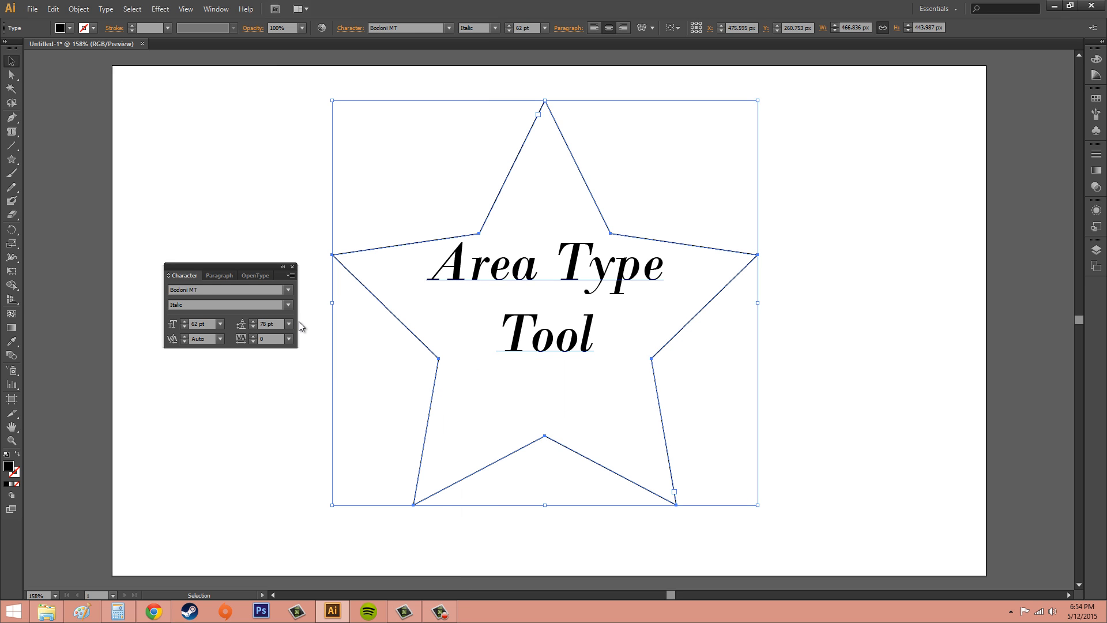
key("ctrl+z")
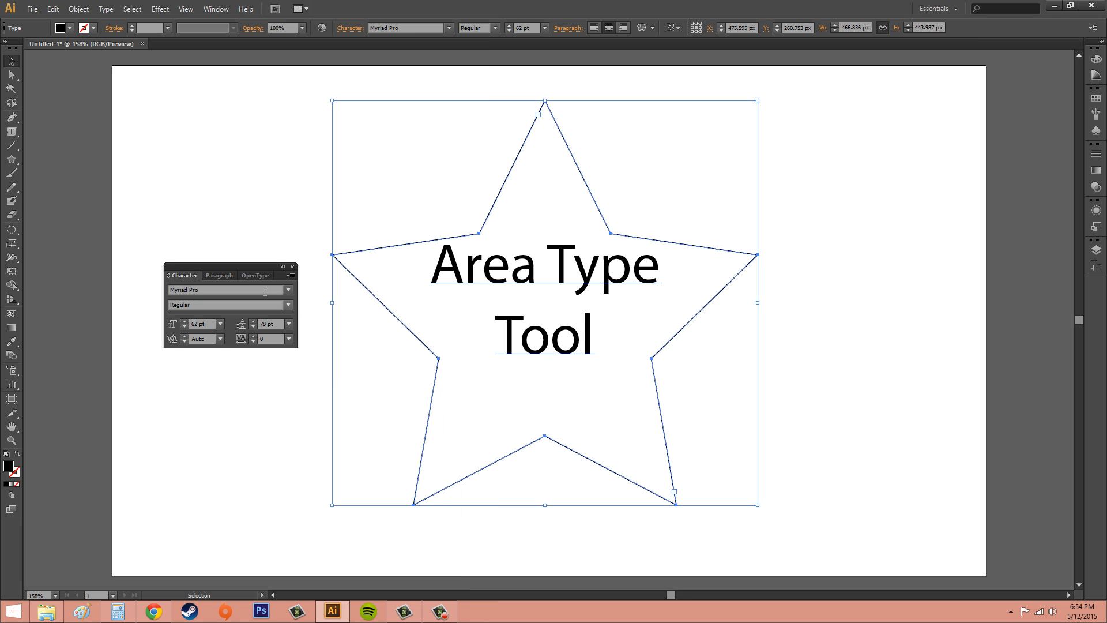
left_click(289, 305)
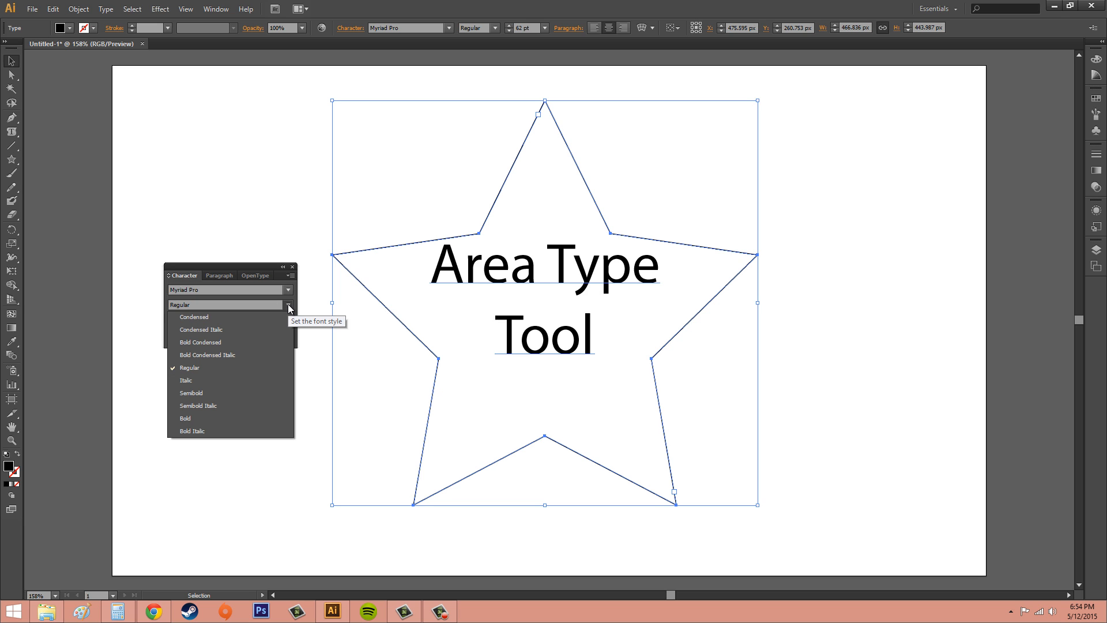
left_click(288, 303)
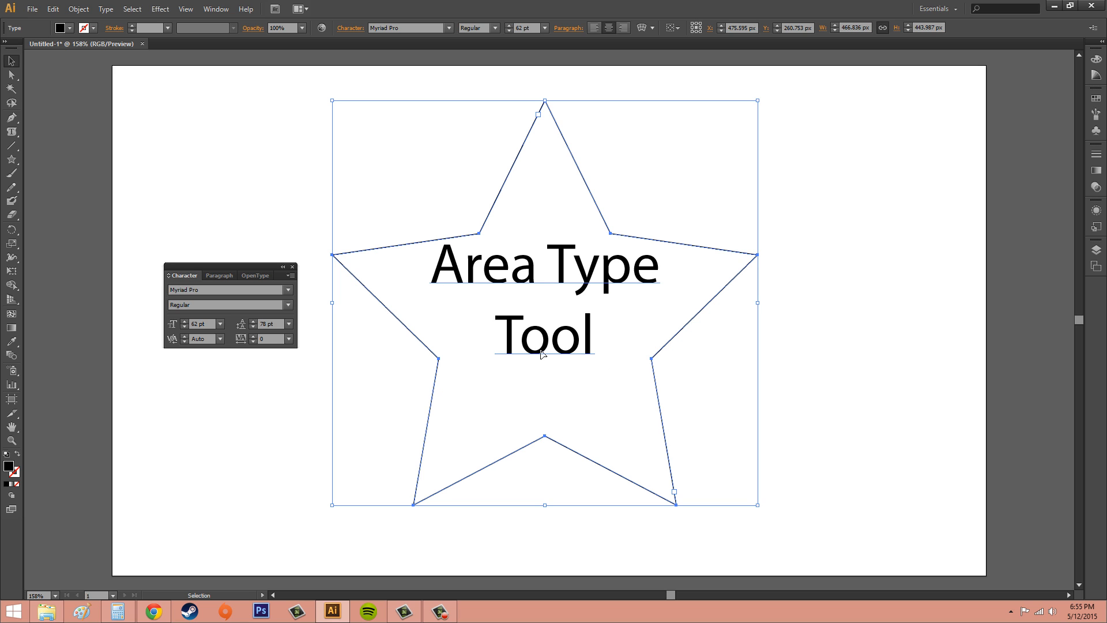
Increase the leading of the star's area text to 111 pt
left_click(251, 321)
left_click(252, 322)
left_click(252, 321)
left_click(252, 322)
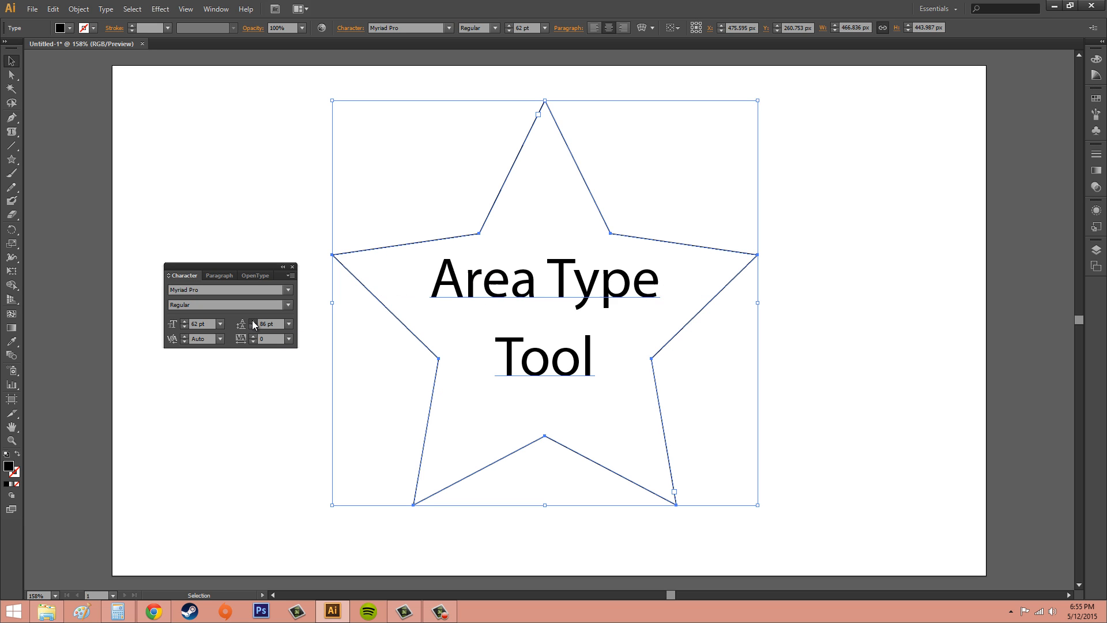
left_click(251, 321)
left_click(251, 321)
left_click(252, 321)
left_click(252, 322)
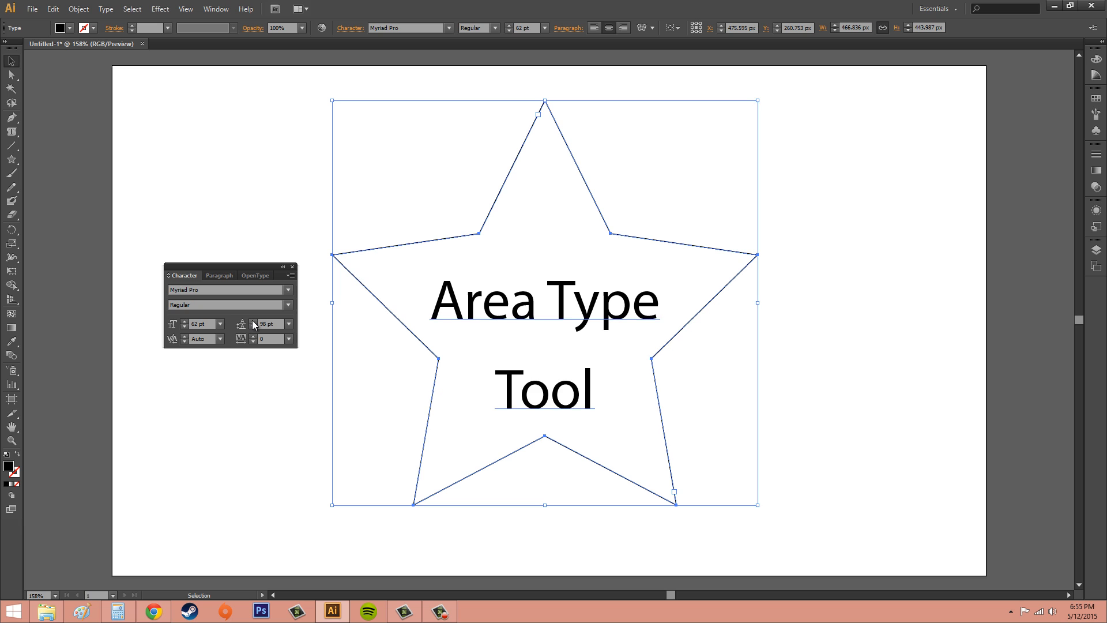
left_click(252, 322)
left_click(252, 322)
left_click(252, 322)
left_click(252, 322)
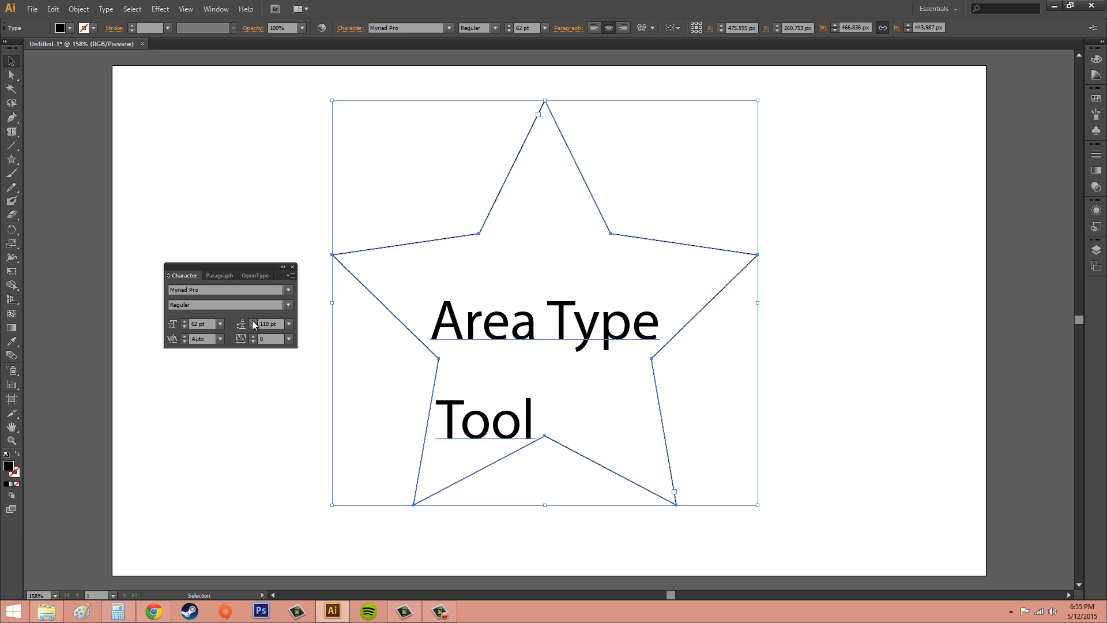
left_click(252, 322)
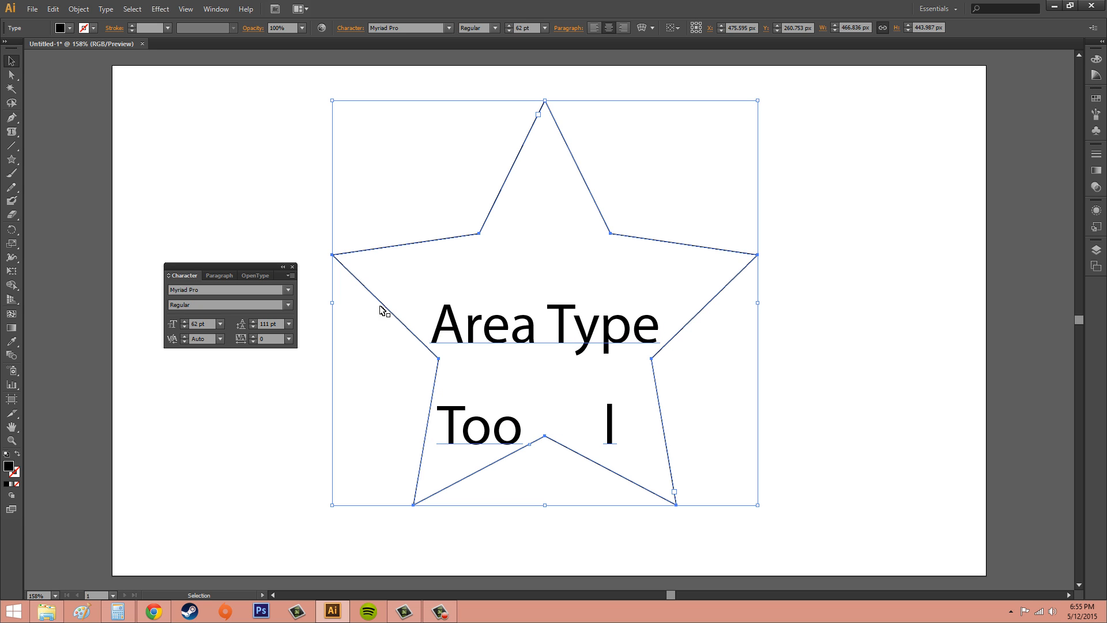
Reduce the leading of the star's area text gradually to 41 pt
left_click(252, 327)
left_click(253, 327)
left_click(252, 327)
left_click(252, 327)
left_click(252, 327)
left_click(252, 327)
left_click(252, 328)
left_click(251, 327)
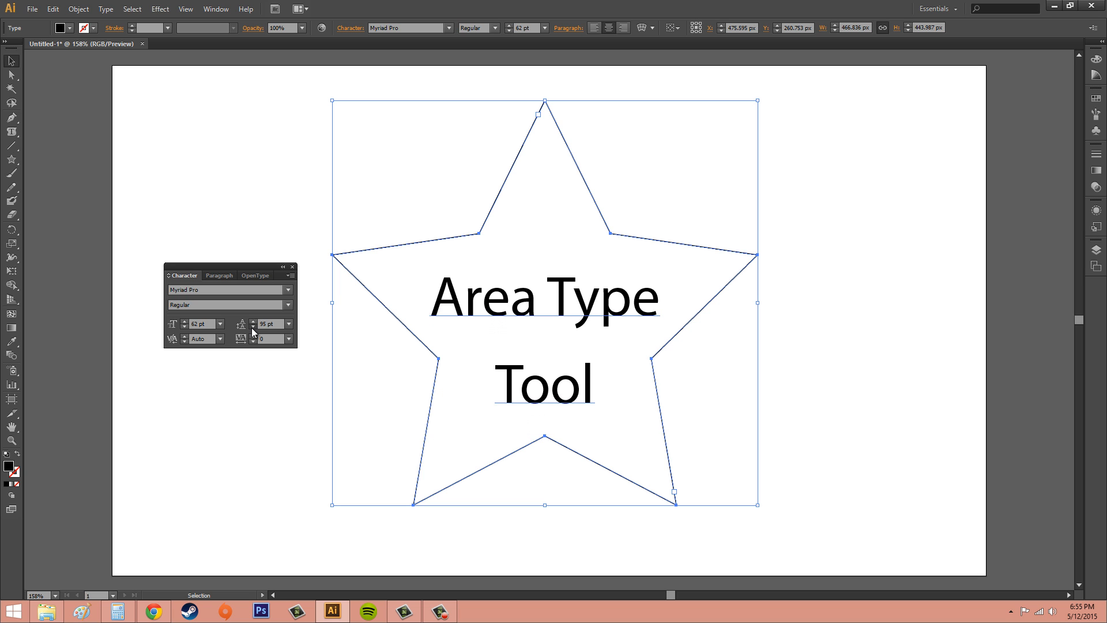
left_click(251, 328)
left_click(252, 328)
left_click(251, 328)
left_click(251, 328)
left_click(250, 329)
left_click(251, 328)
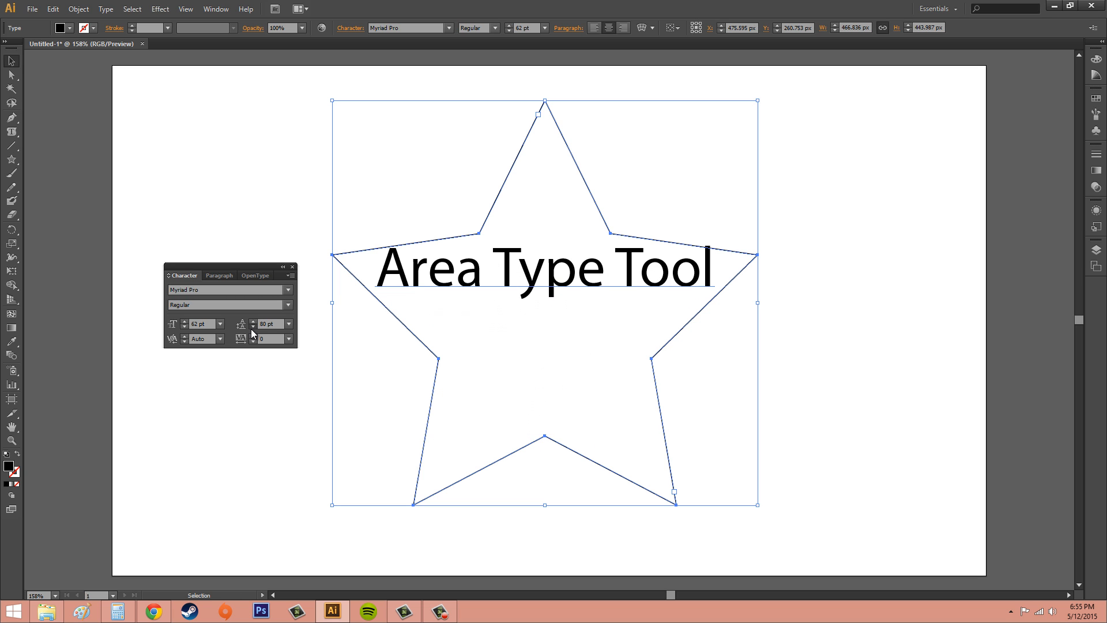
left_click(251, 329)
left_click(251, 329)
left_click(251, 329)
left_click(251, 329)
left_click(251, 328)
left_click(251, 329)
left_click(251, 328)
left_click(251, 329)
left_click(251, 328)
left_click(251, 329)
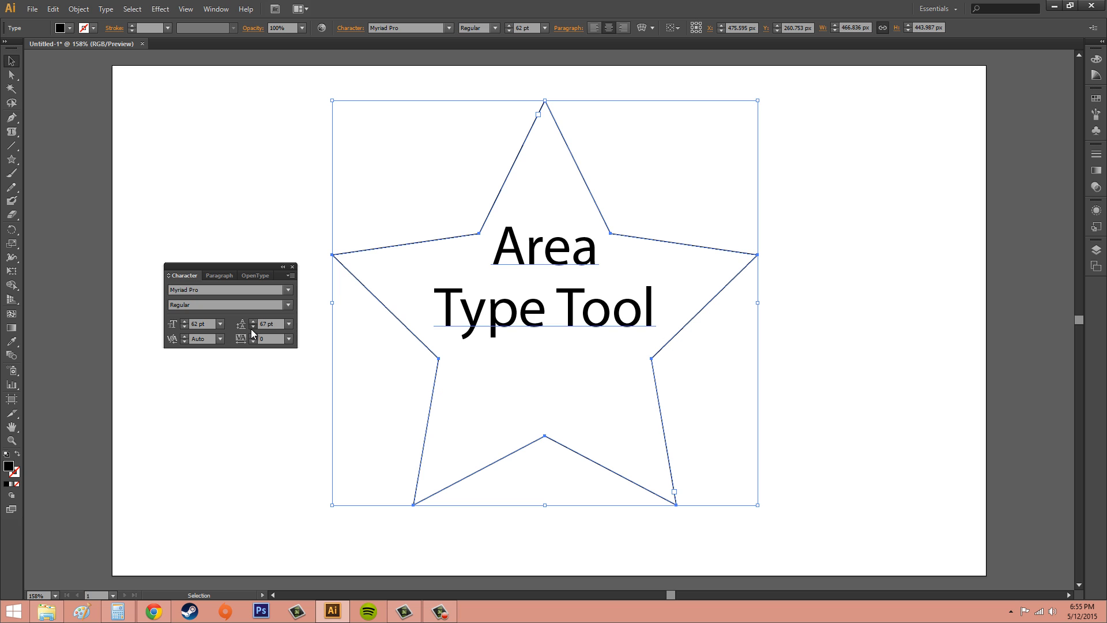
left_click(251, 329)
left_click(251, 328)
left_click(251, 328)
left_click(251, 329)
left_click(251, 329)
left_click(251, 329)
left_click(251, 329)
left_click(251, 329)
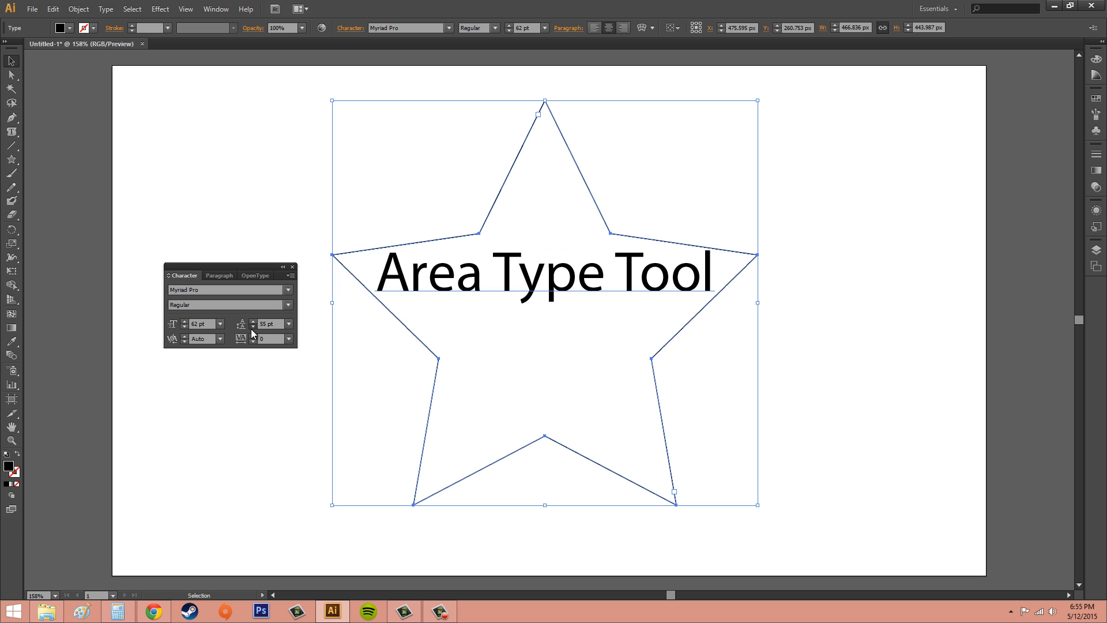
left_click(251, 329)
left_click(251, 329)
left_click(251, 329)
left_click(251, 329)
left_click(251, 328)
left_click(251, 329)
left_click(251, 328)
left_click(251, 329)
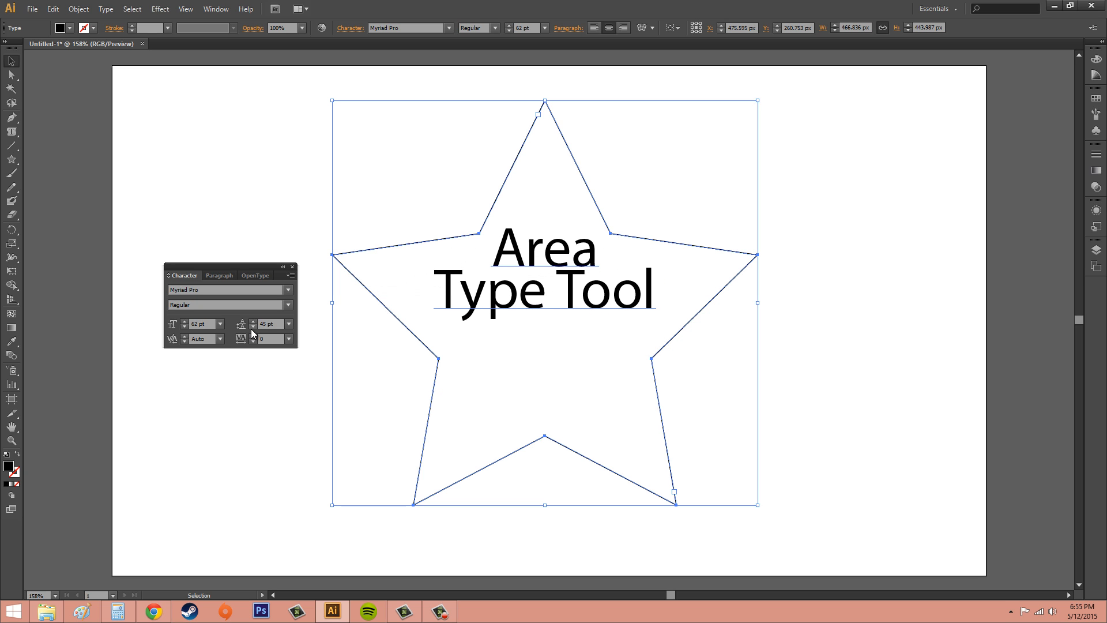
left_click(251, 329)
left_click(251, 329)
left_click(251, 328)
left_click(251, 329)
left_click(251, 329)
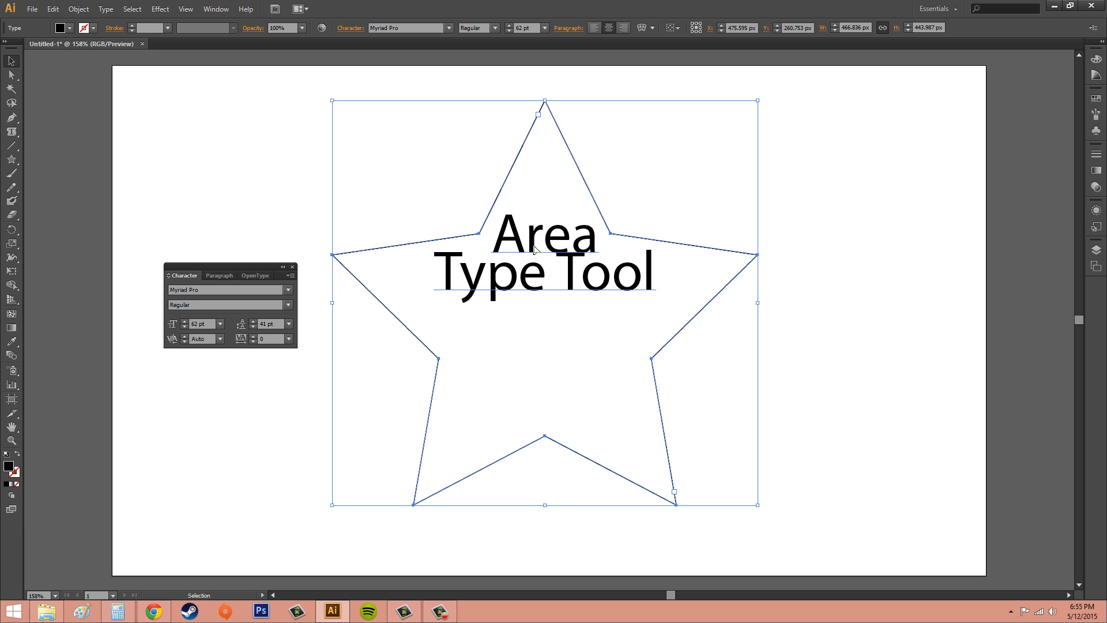
Set the area text's leading to 80 pt, and raise it further to 87 pt
left_click(265, 323)
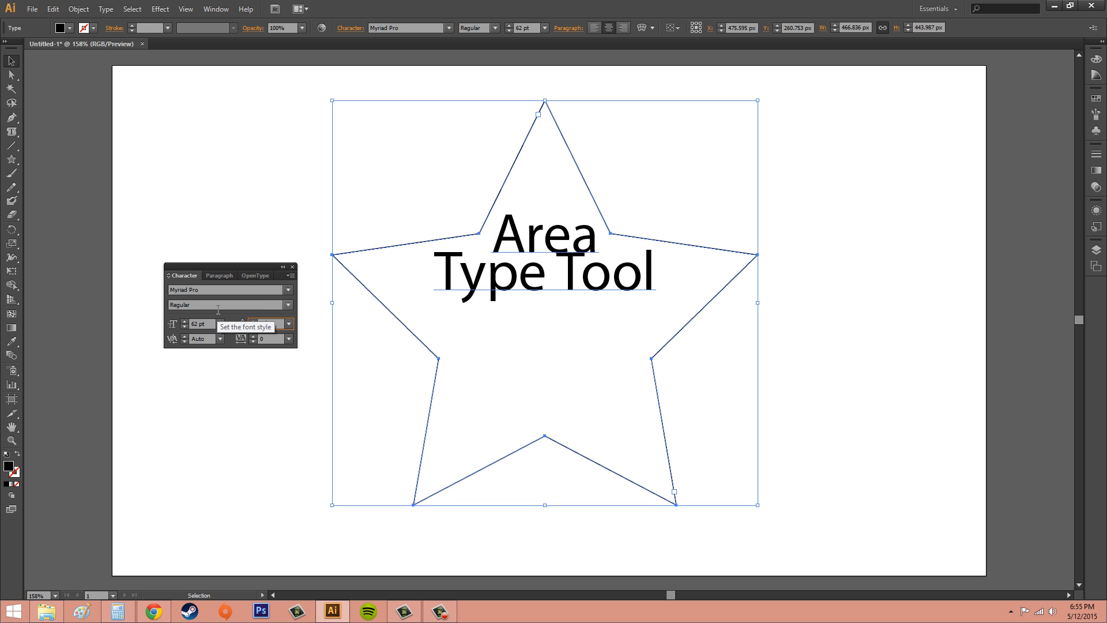
type("80")
key("Return")
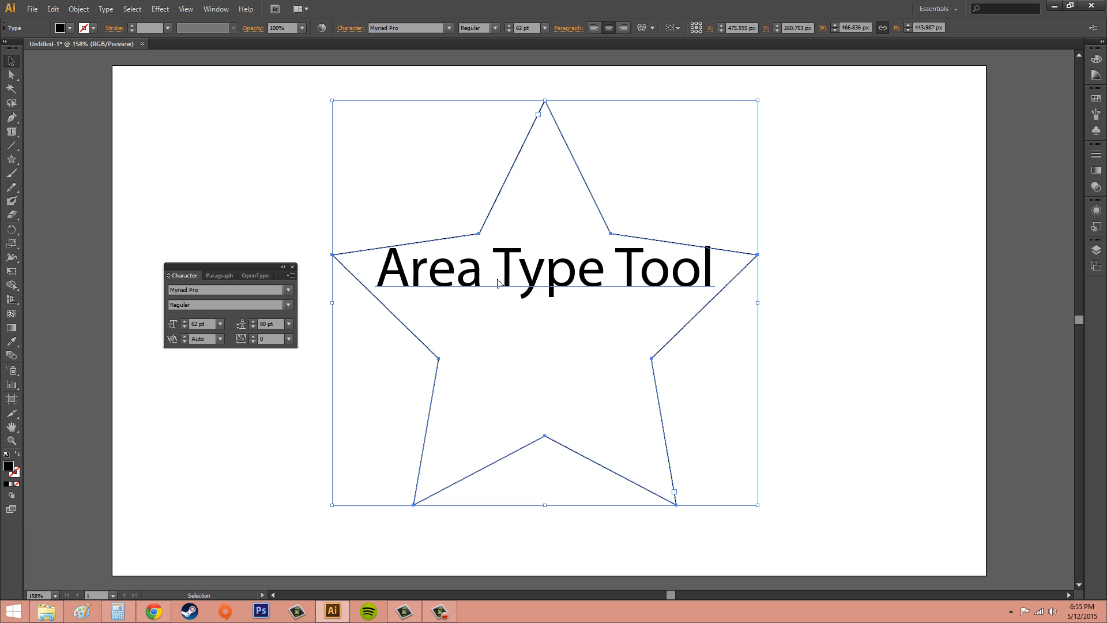
left_click(253, 321)
left_click(253, 321)
left_click(253, 321)
left_click(254, 321)
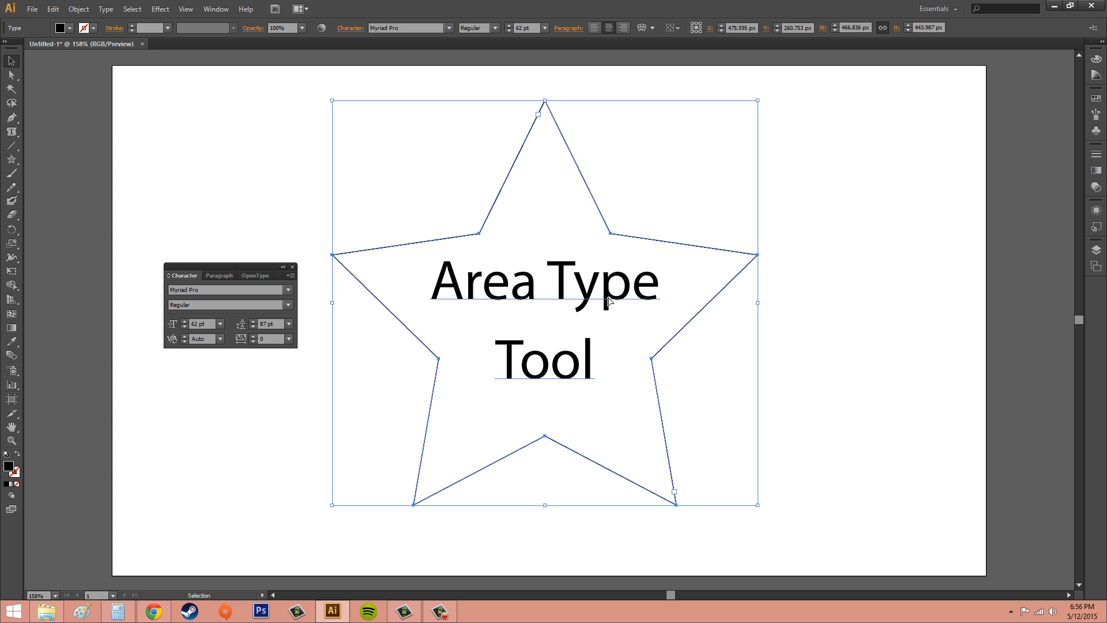
Try to step up the kerning of the whole area text, and set the kerning to 0 instead
key("F10")
left_click(184, 335)
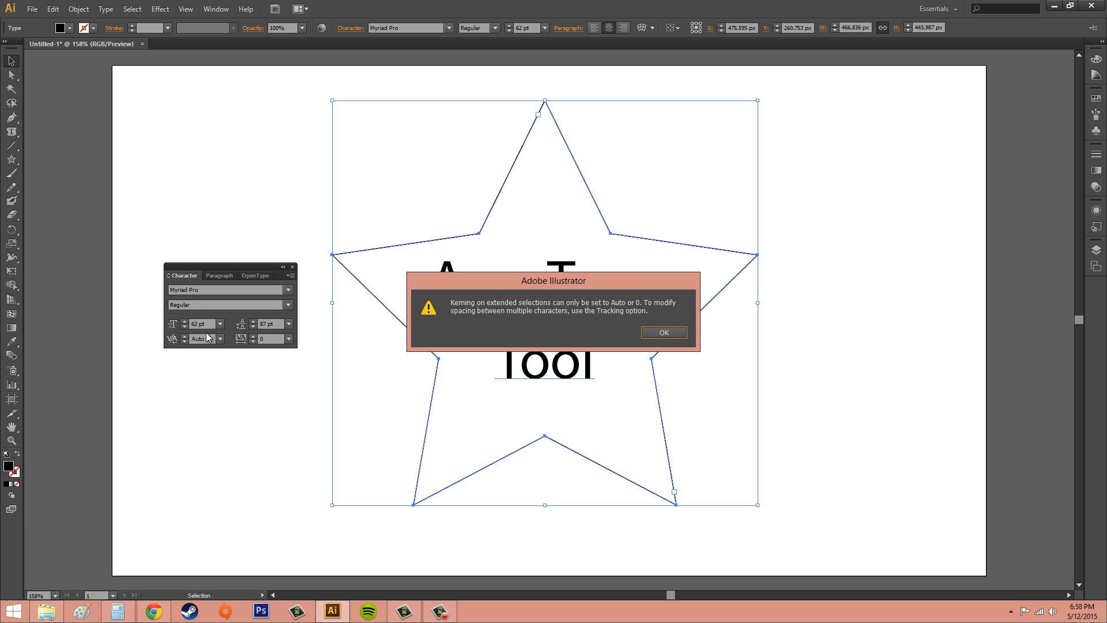
left_click(664, 333)
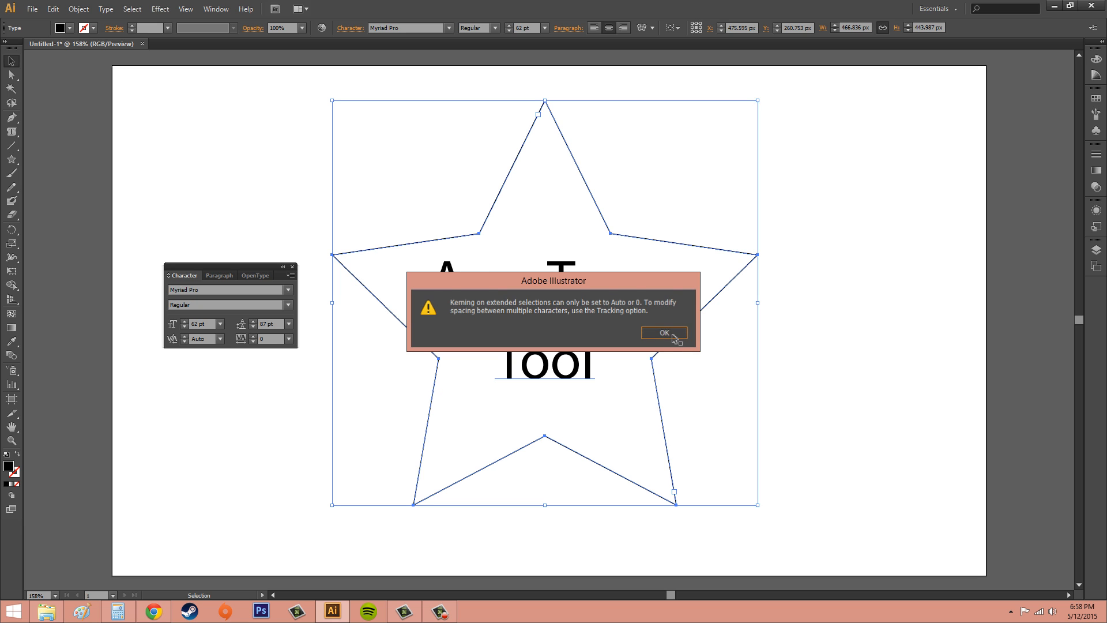
left_click(197, 339)
type("0")
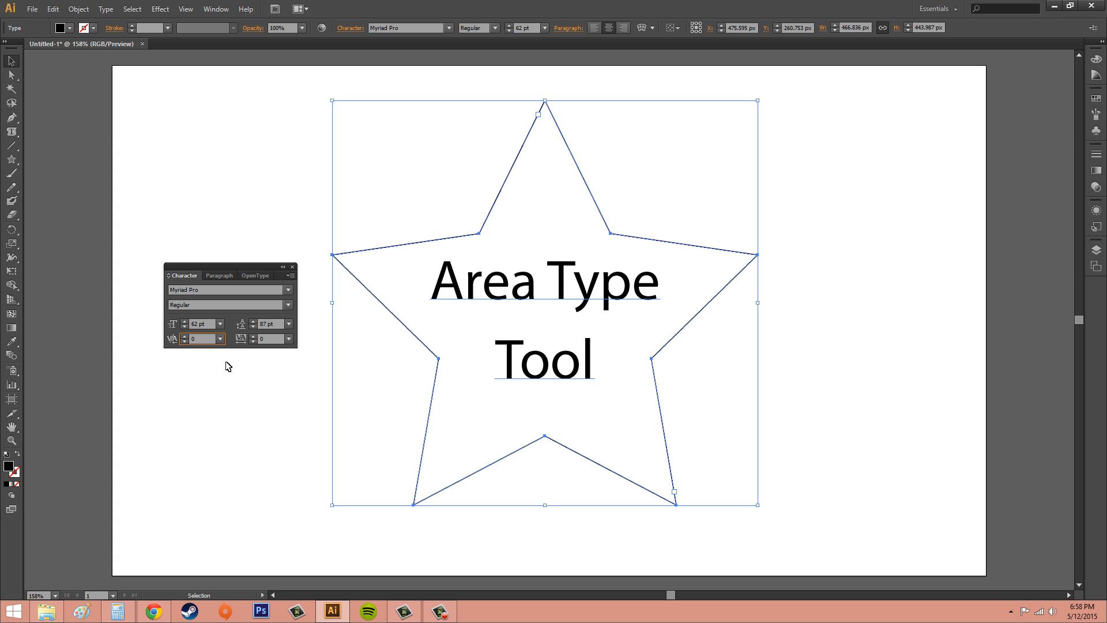
key("Return")
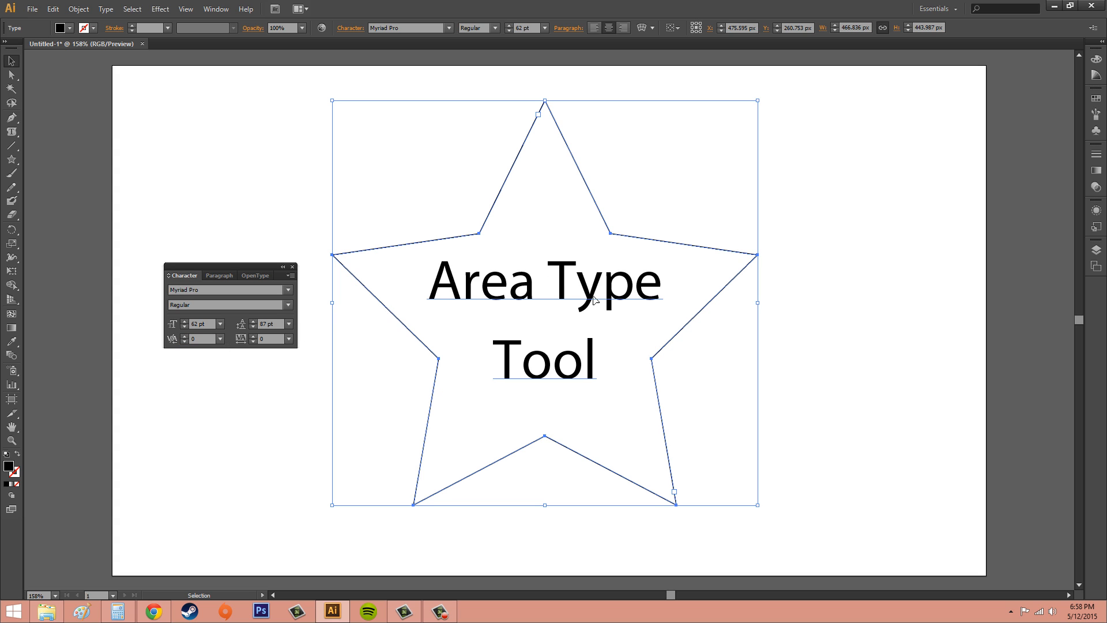
Try to step down the kerning of the whole area text, and set the kerning to Auto instead
left_click(184, 341)
left_click(663, 334)
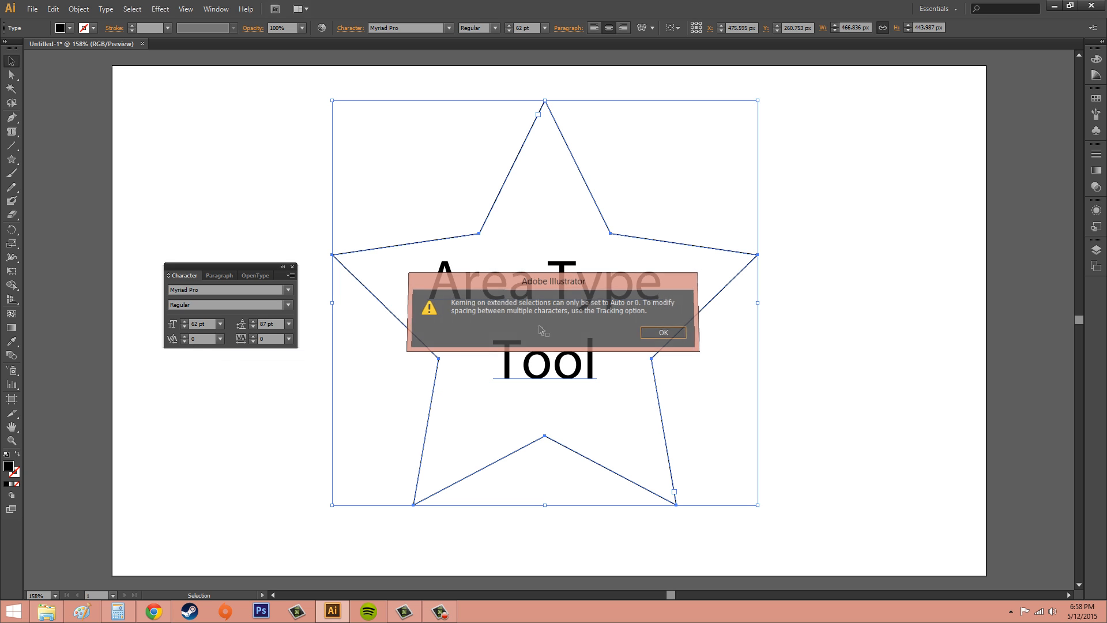
left_click(221, 339)
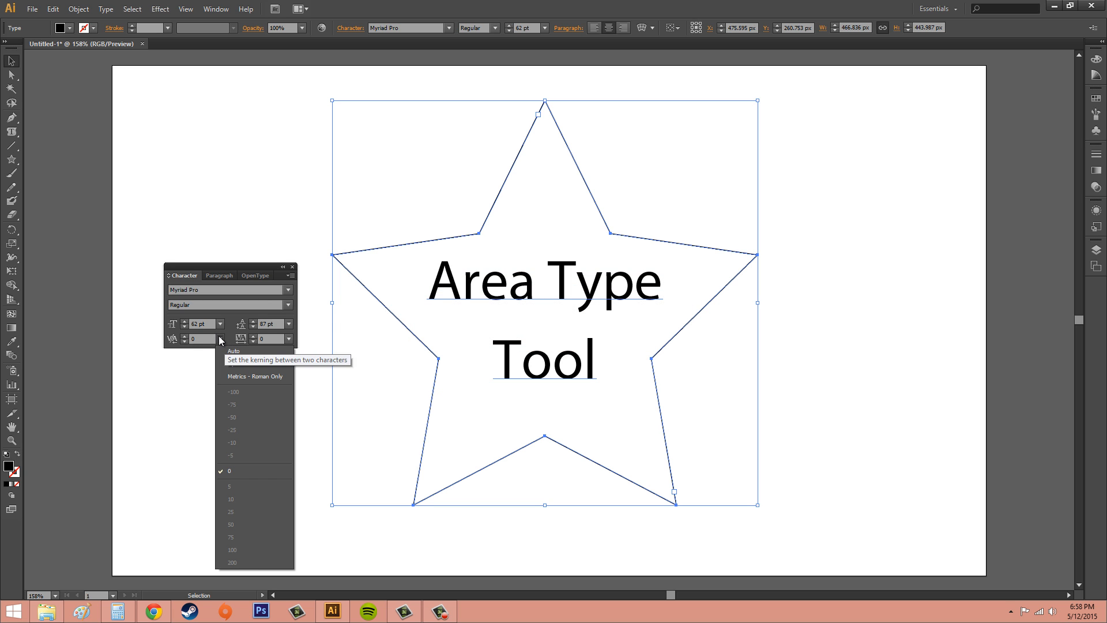
left_click(247, 355)
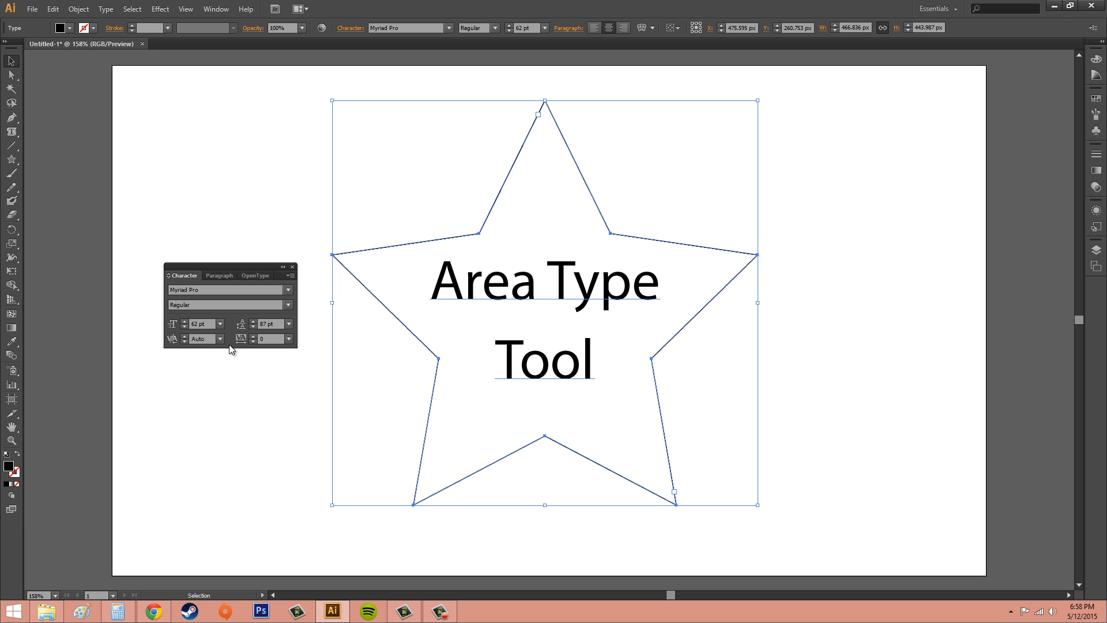
Set the whole area text's kerning to 0, and increase the kerning between "r" and "e" in "Area" to 43
left_click(222, 338)
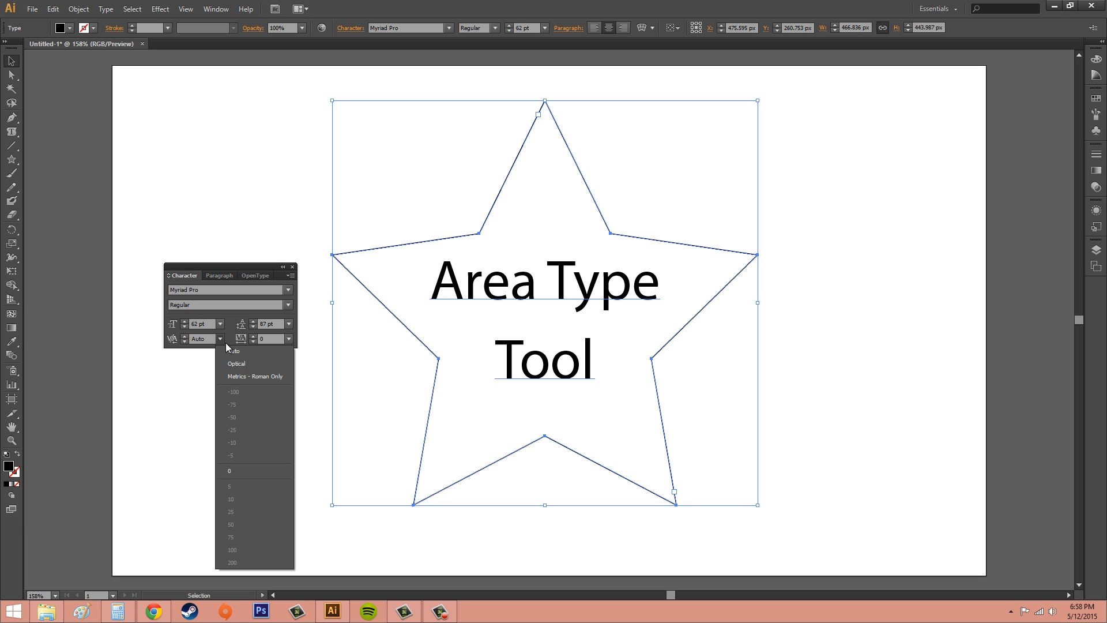
left_click(247, 467)
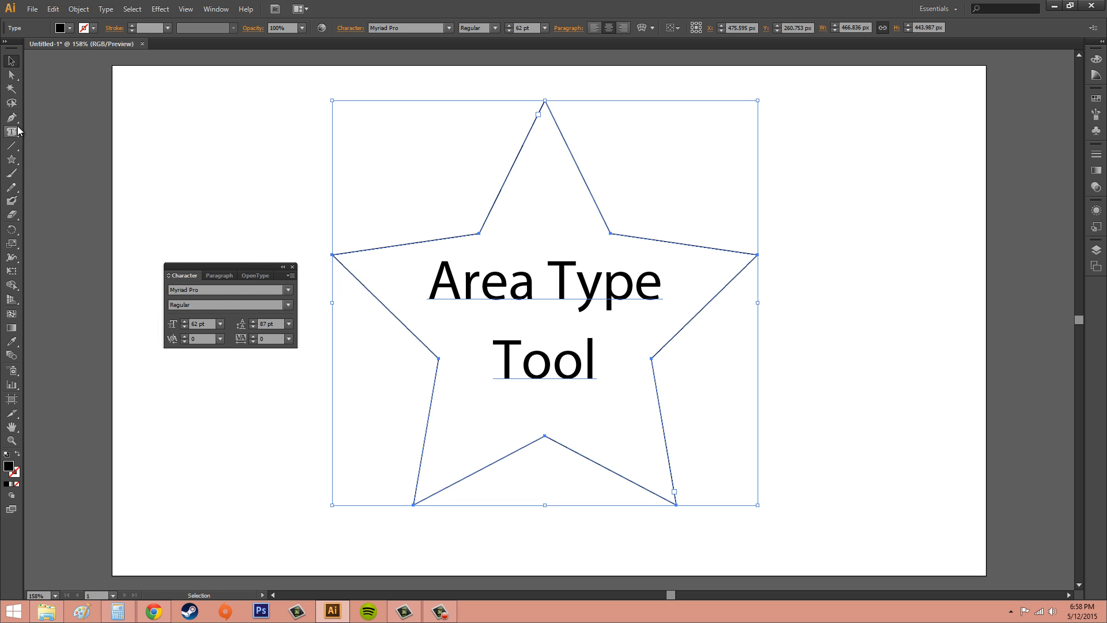
left_click_drag(12, 132, 52, 139)
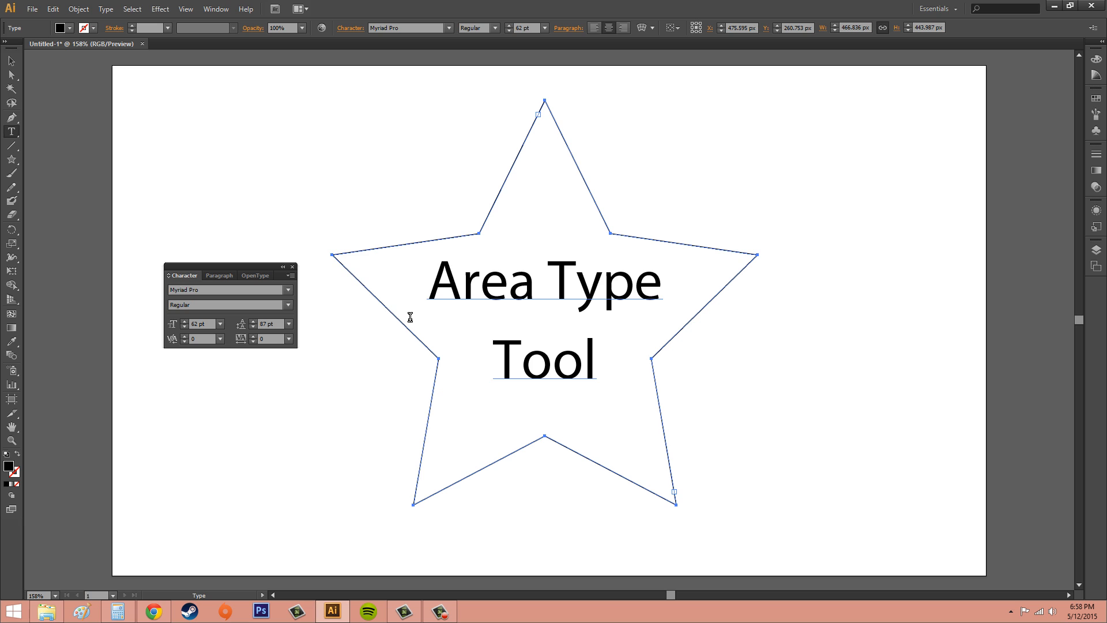
left_click(482, 290)
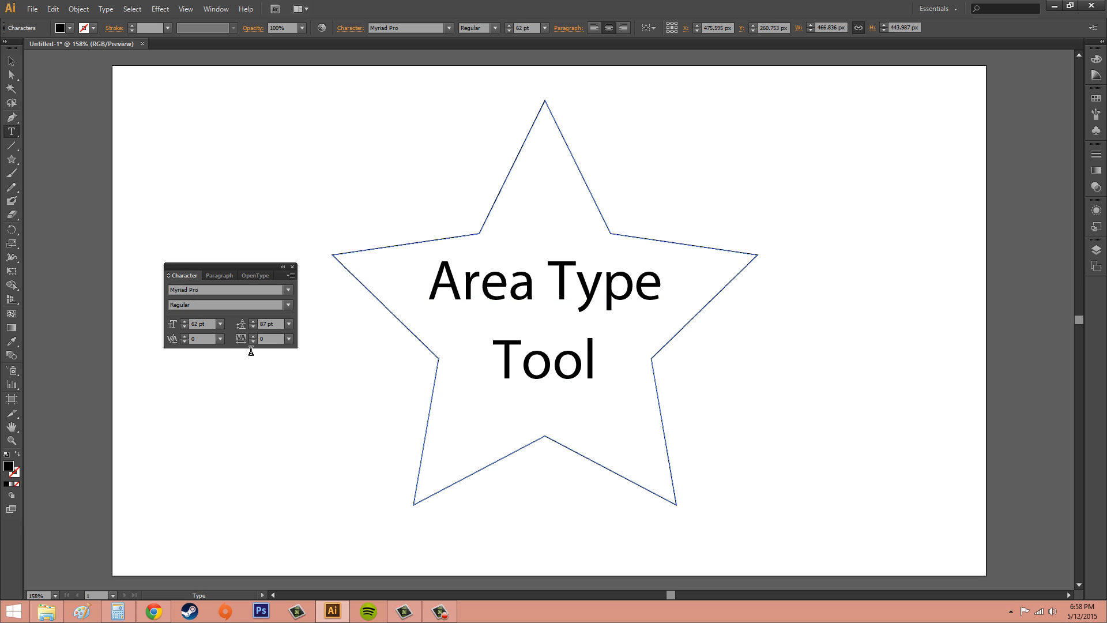
left_click(185, 336)
left_click(185, 336)
left_click(185, 336)
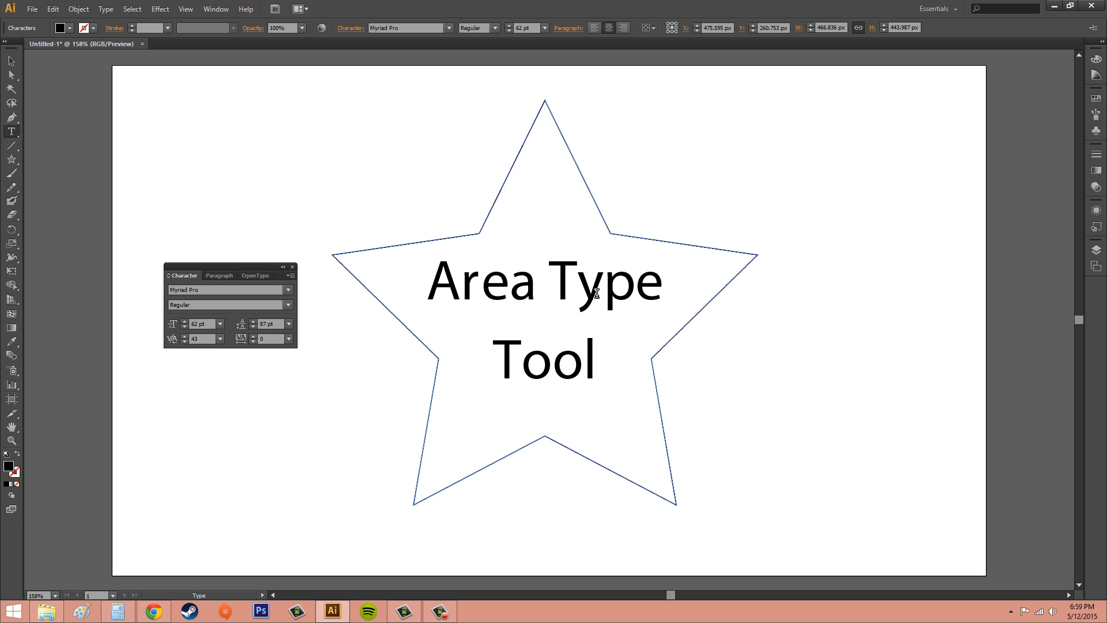
Try to step up the kerning of the letters "yp" in "Type"
left_click_drag(578, 288, 627, 288)
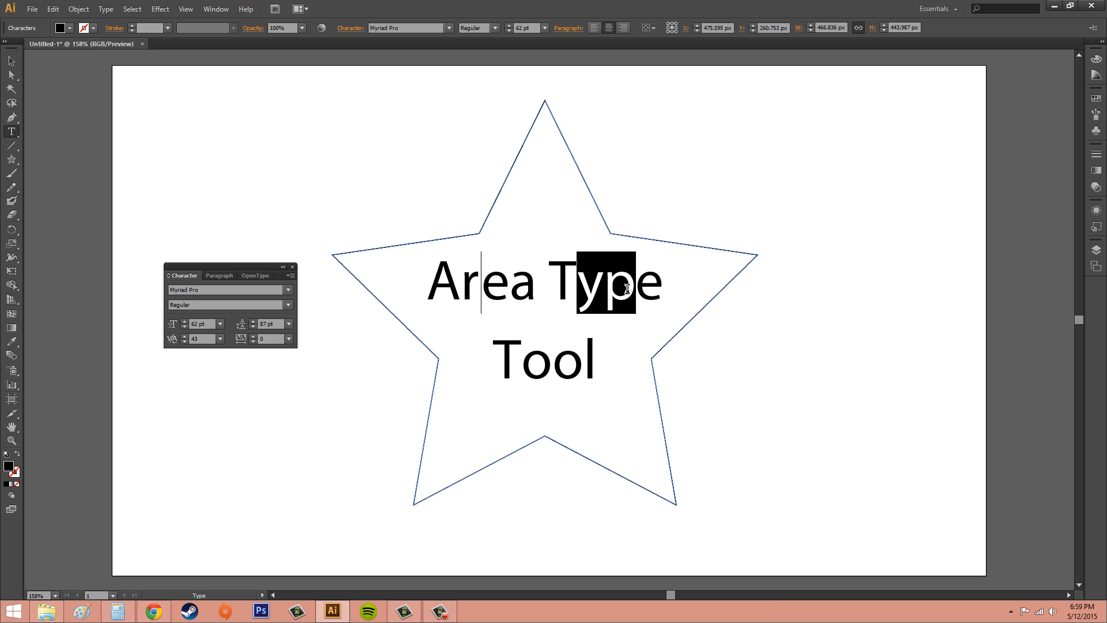
left_click(184, 336)
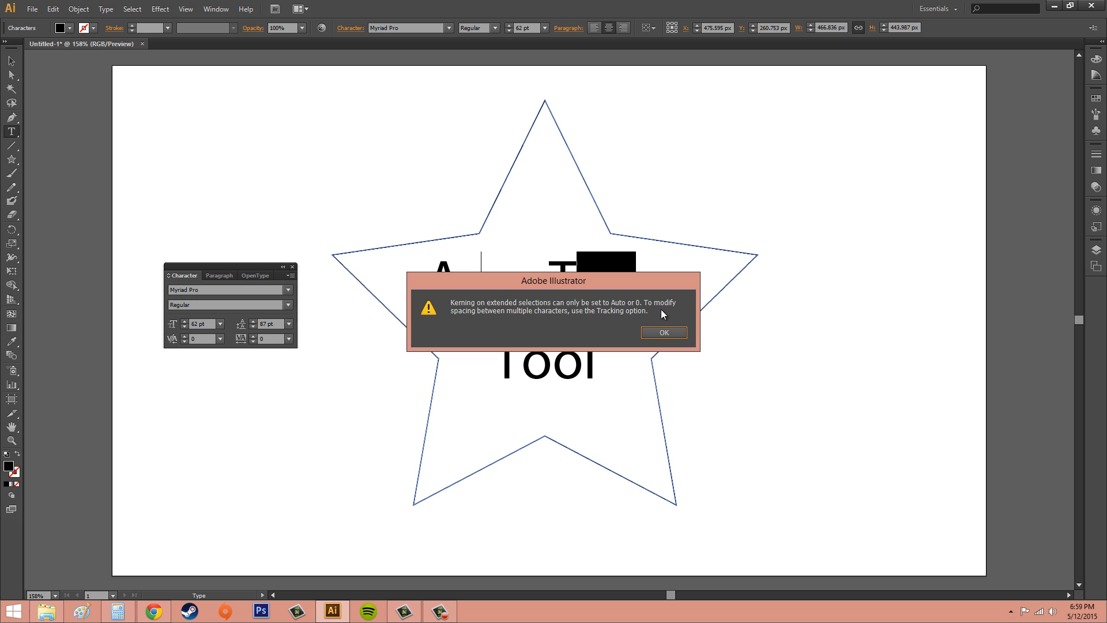
left_click(673, 333)
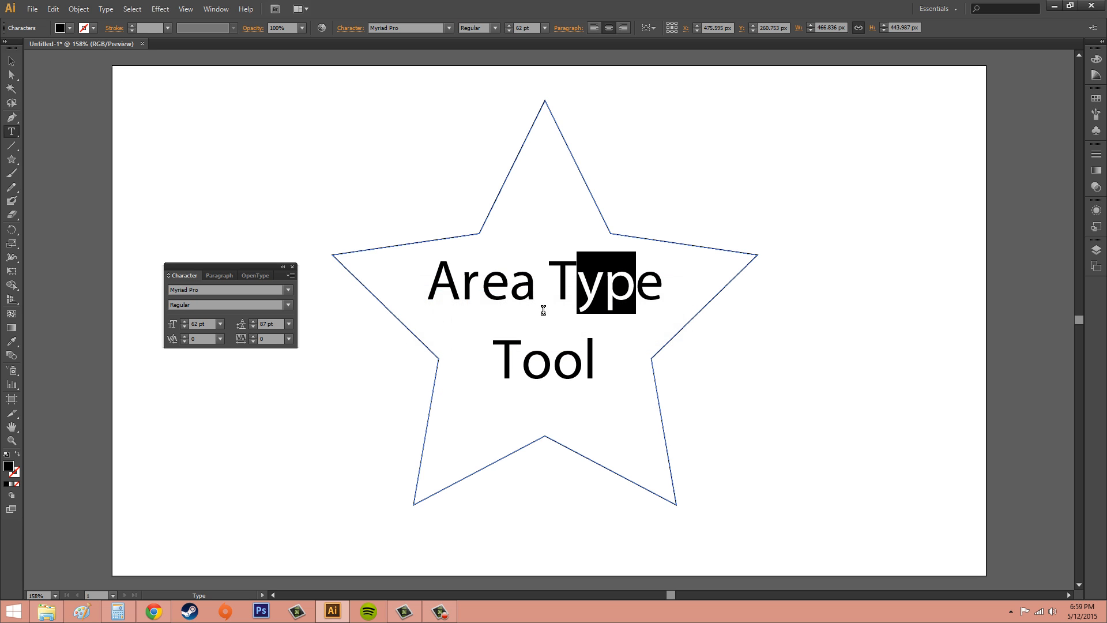
Reduce the kerning between the two o's in "Tool" gradually to -53
left_click(553, 359)
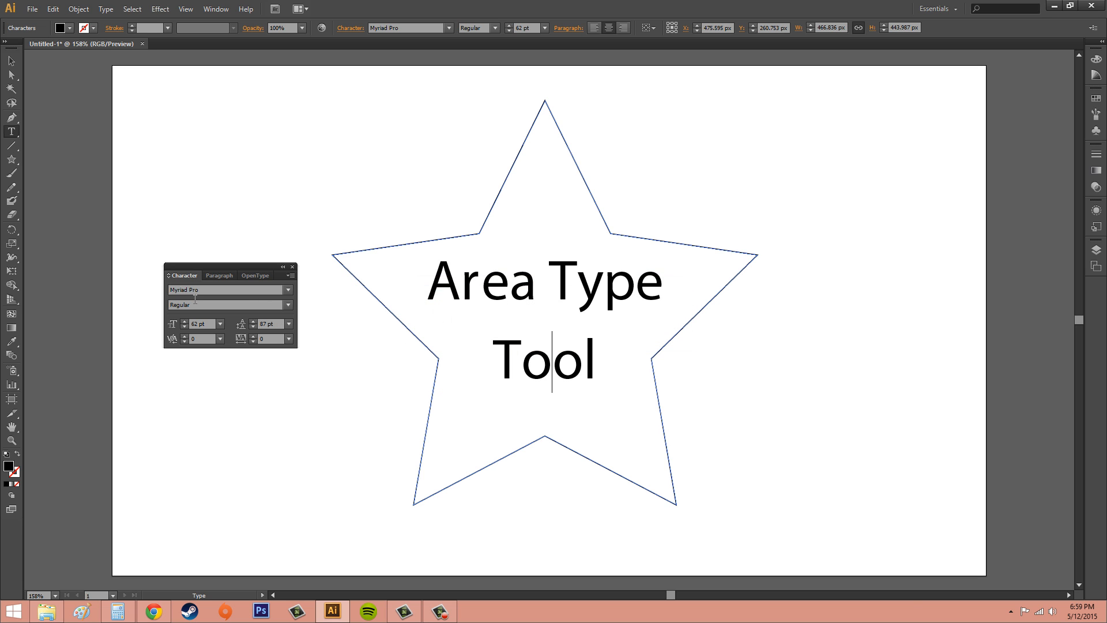
left_click(184, 342)
left_click(184, 342)
left_click(185, 343)
left_click(184, 343)
left_click(184, 343)
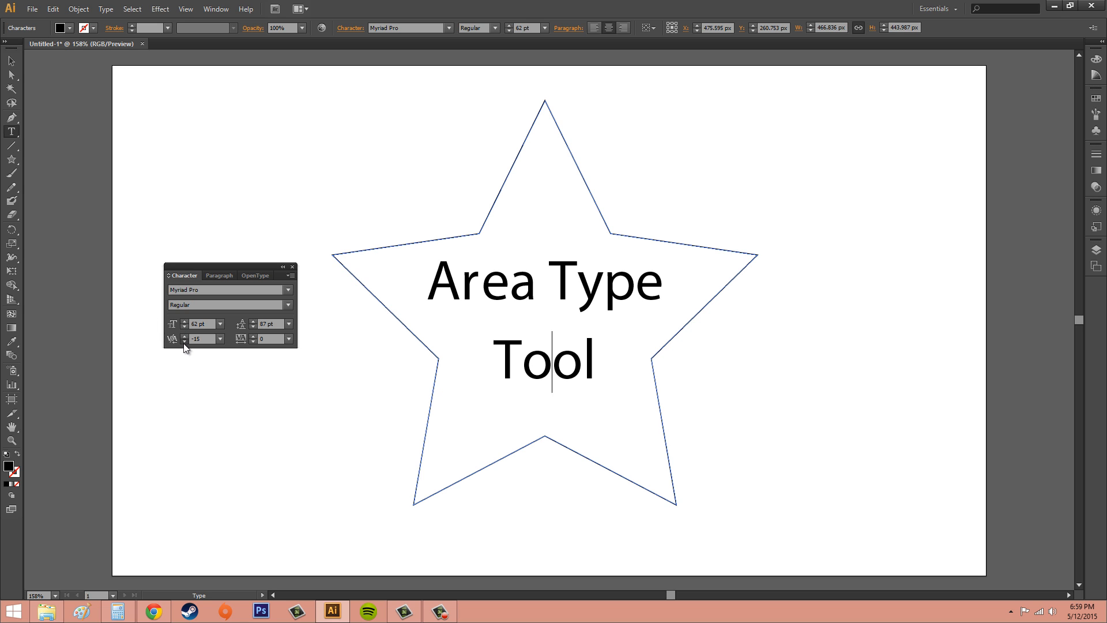
left_click(184, 342)
left_click(184, 343)
left_click(184, 342)
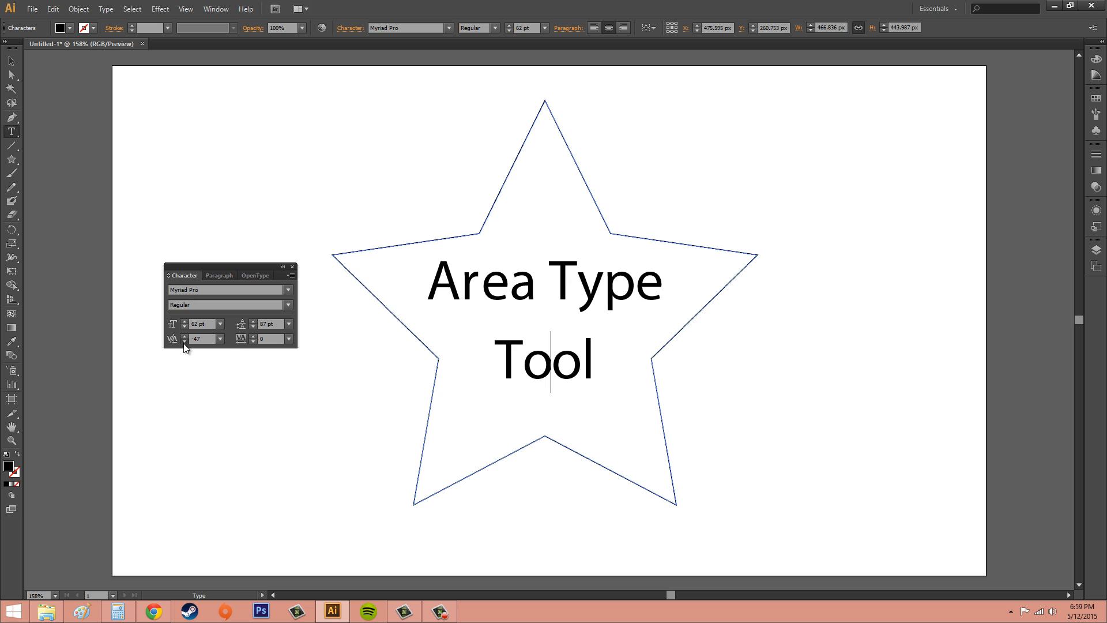
left_click(185, 343)
Set the kerning between the two o's in "Tool" to the preset 100, and to -100 instead
left_click(221, 340)
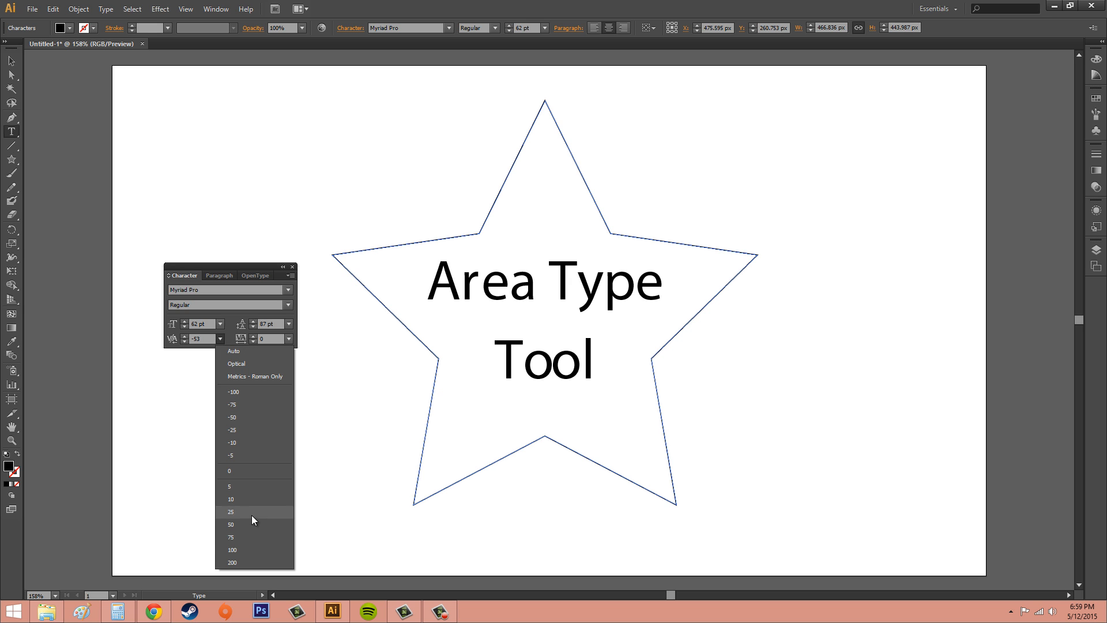
left_click(244, 549)
left_click(221, 339)
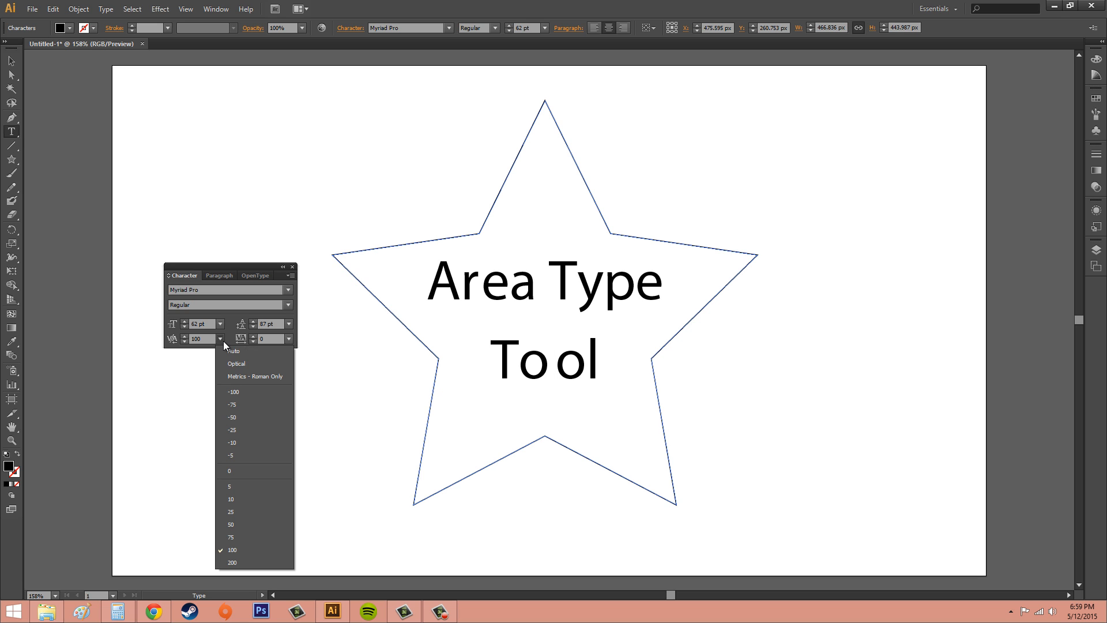
left_click(255, 393)
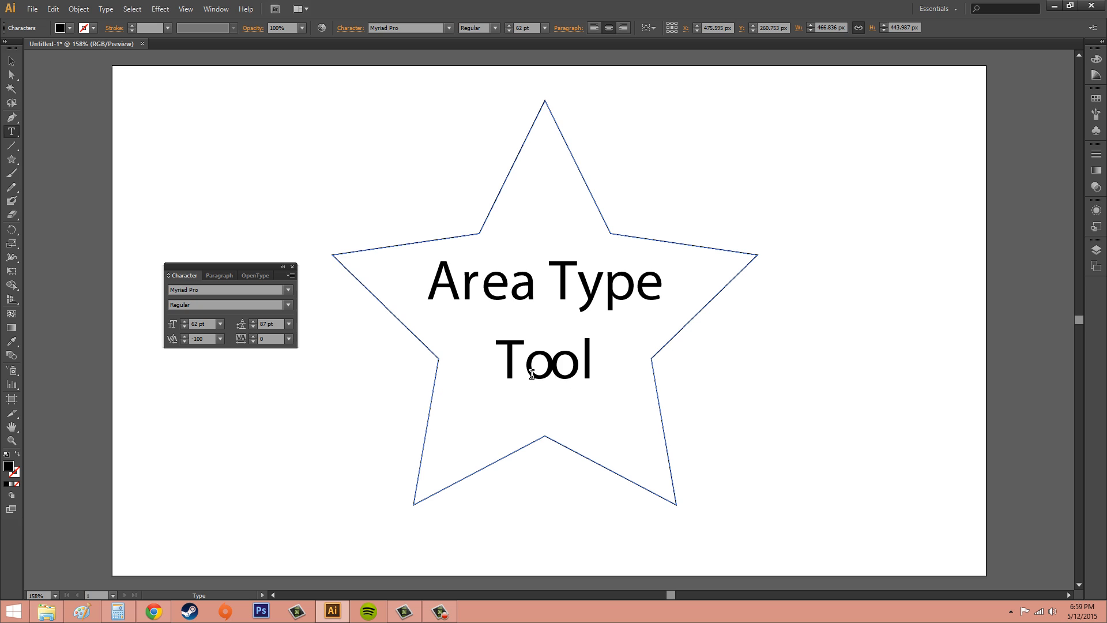
Set the kerning between the two o's in "Tool" to Auto
left_click(221, 339)
left_click(227, 353)
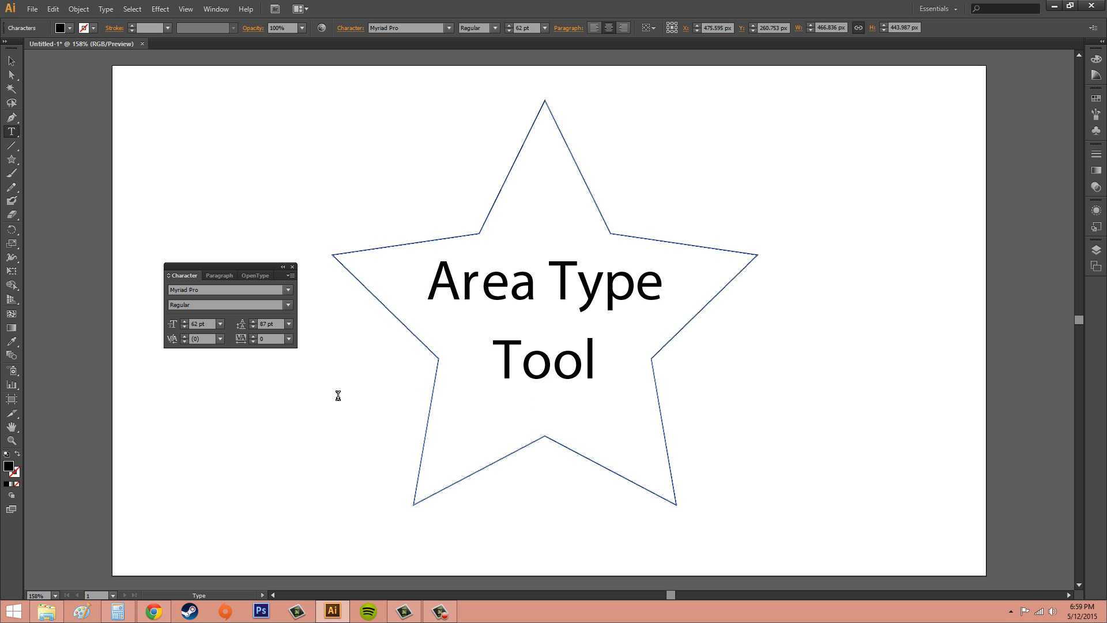
key("F10")
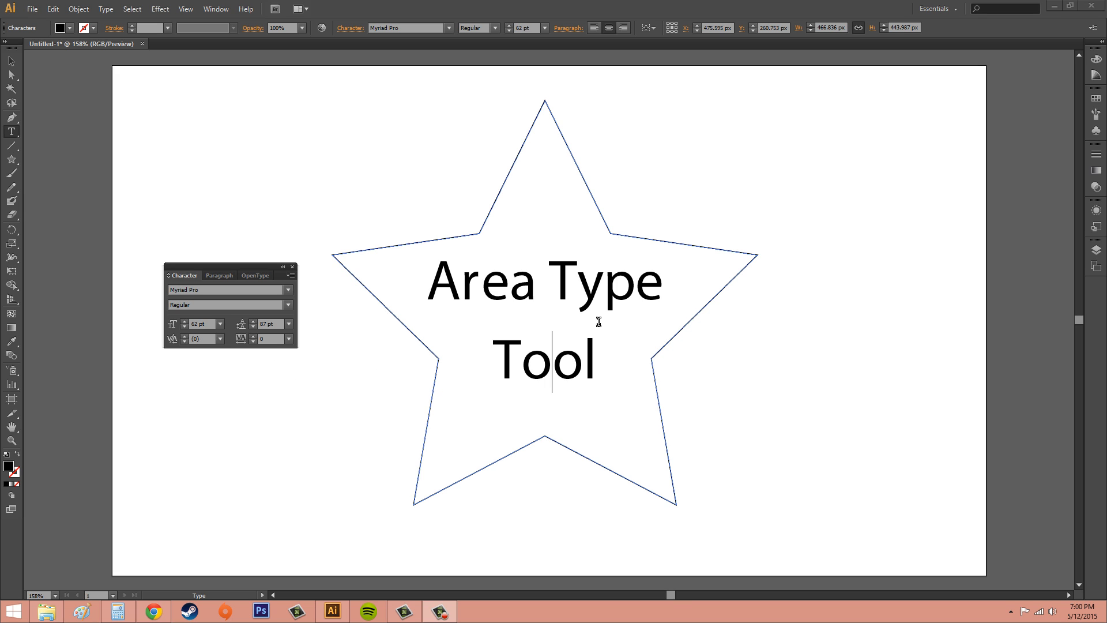
Select all the characters of the star's area text and lower their tracking gradually to -56
left_click(594, 361)
left_click_drag(608, 359, 406, 286)
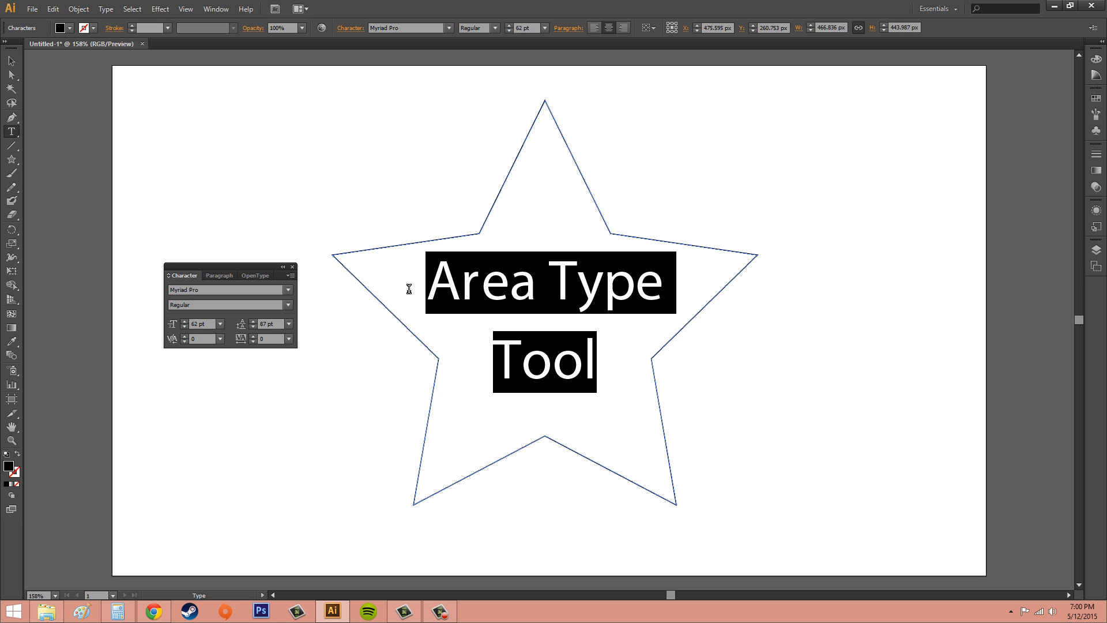
left_click(253, 342)
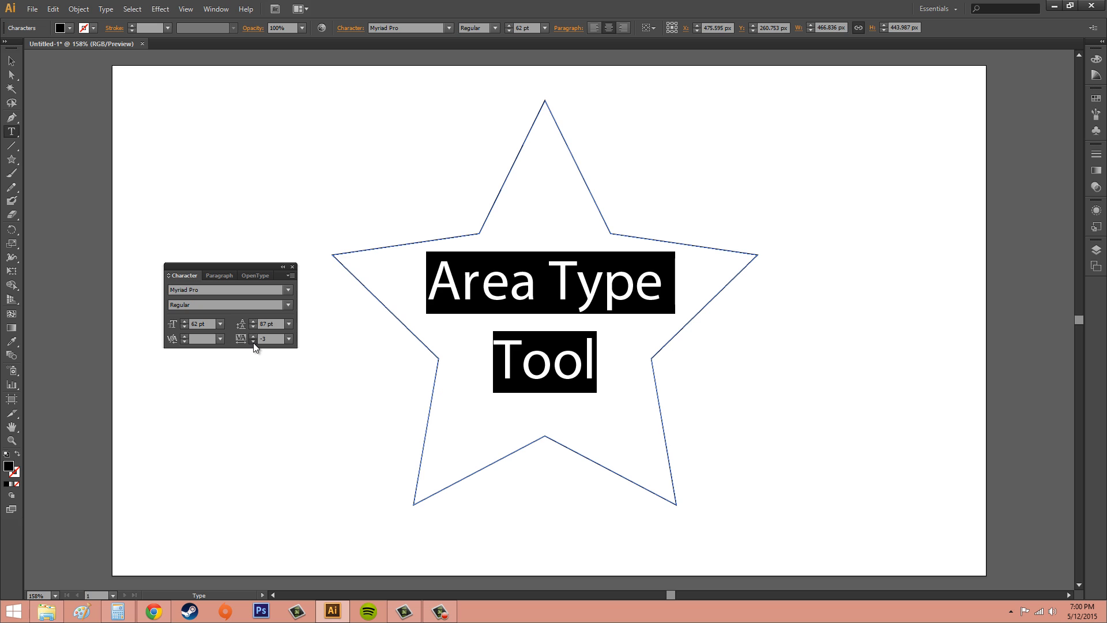
left_click(253, 341)
left_click(253, 341)
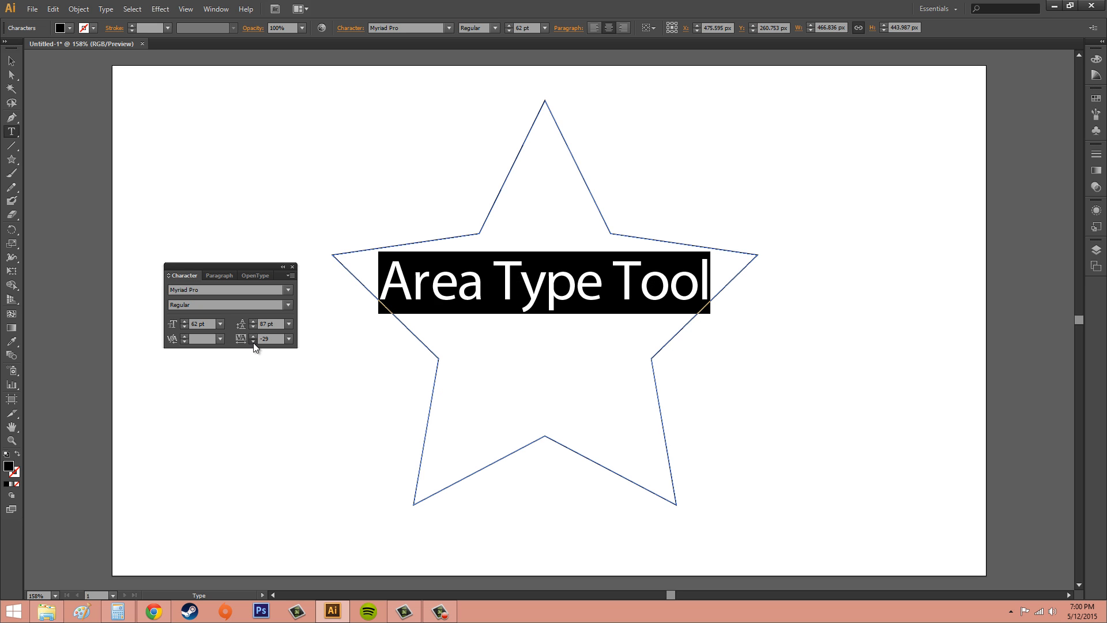
left_click(253, 342)
left_click(253, 342)
left_click(253, 342)
left_click(253, 341)
left_click(254, 342)
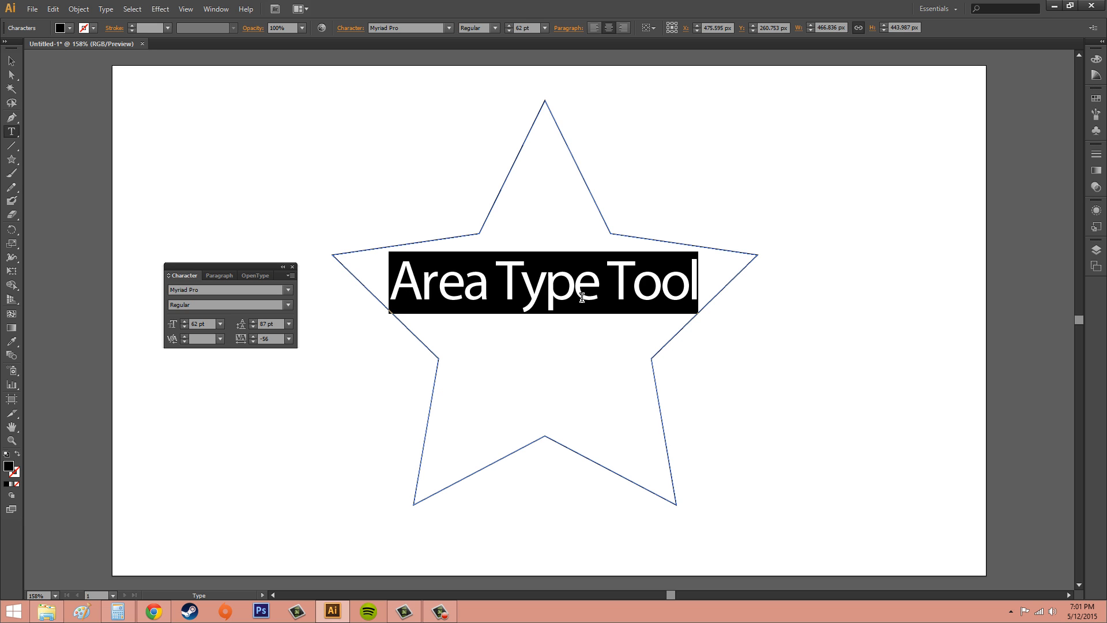
Raise the tracking of the selected area text gradually to 53
left_click(252, 335)
left_click(253, 335)
left_click(253, 336)
left_click(252, 336)
left_click(253, 335)
left_click(253, 336)
left_click(253, 336)
left_click(253, 336)
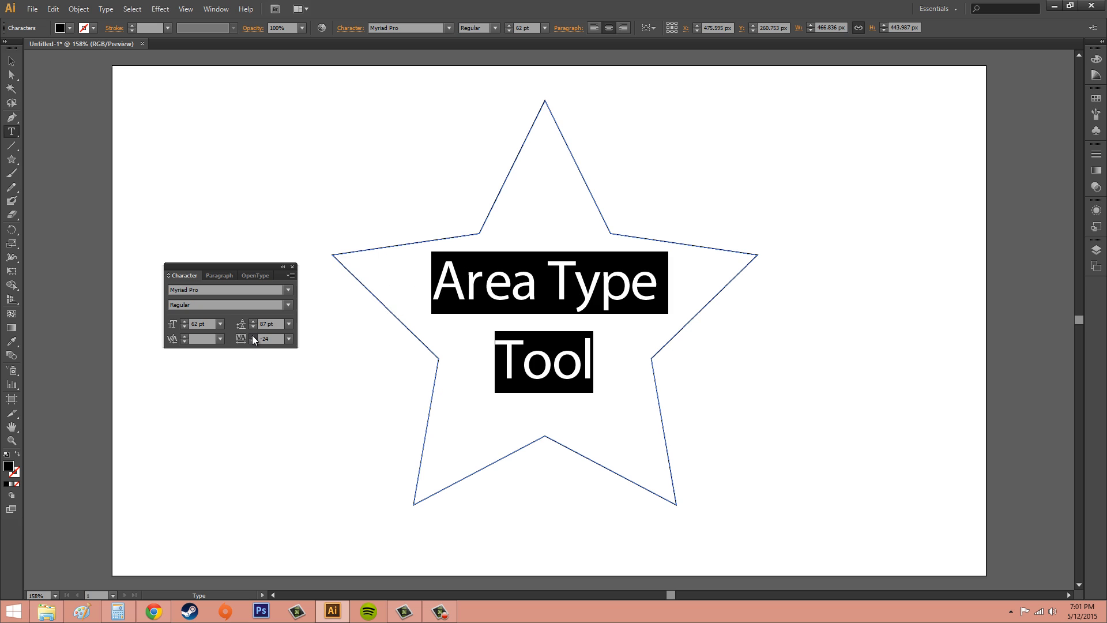
left_click(253, 336)
left_click(253, 336)
left_click(253, 336)
left_click(253, 337)
left_click(252, 337)
left_click(253, 337)
left_click(253, 337)
left_click(252, 337)
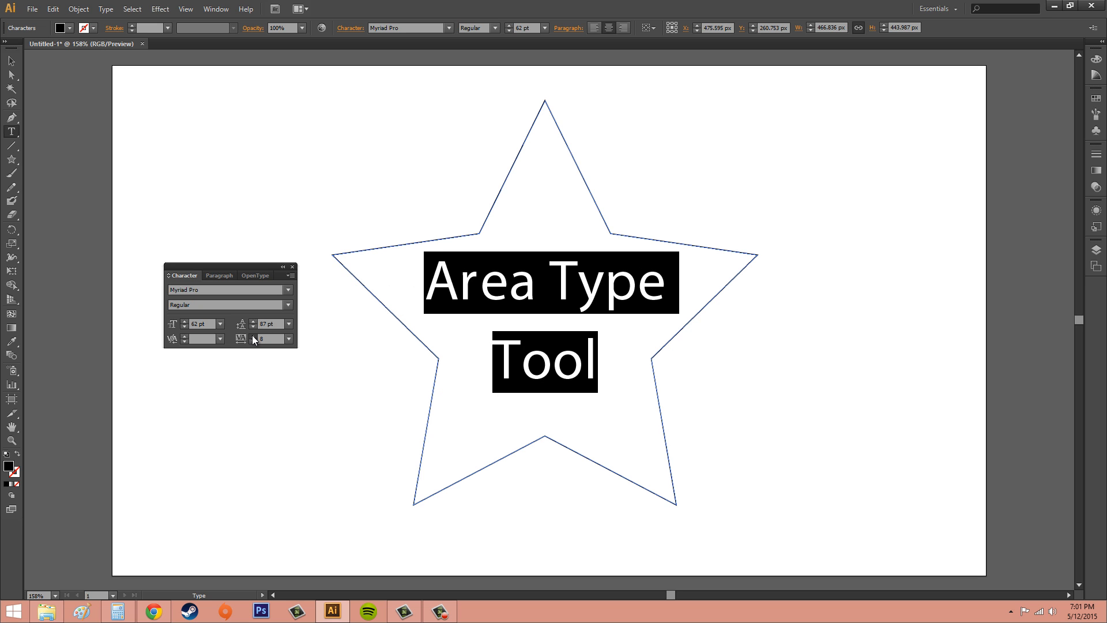
left_click(252, 336)
left_click(252, 336)
left_click(253, 336)
left_click(253, 336)
left_click(253, 336)
left_click(253, 336)
left_click(252, 337)
left_click(253, 336)
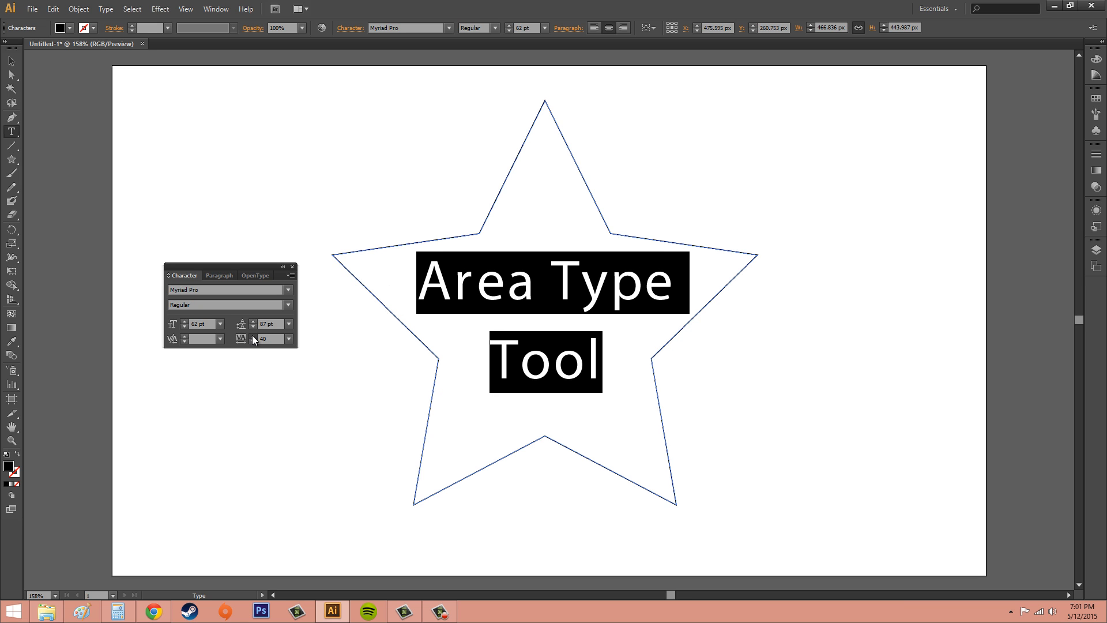
left_click(252, 336)
left_click(252, 336)
left_click(253, 336)
Set the selected area text's tracking to the preset 100, and increase it to 200
left_click(289, 339)
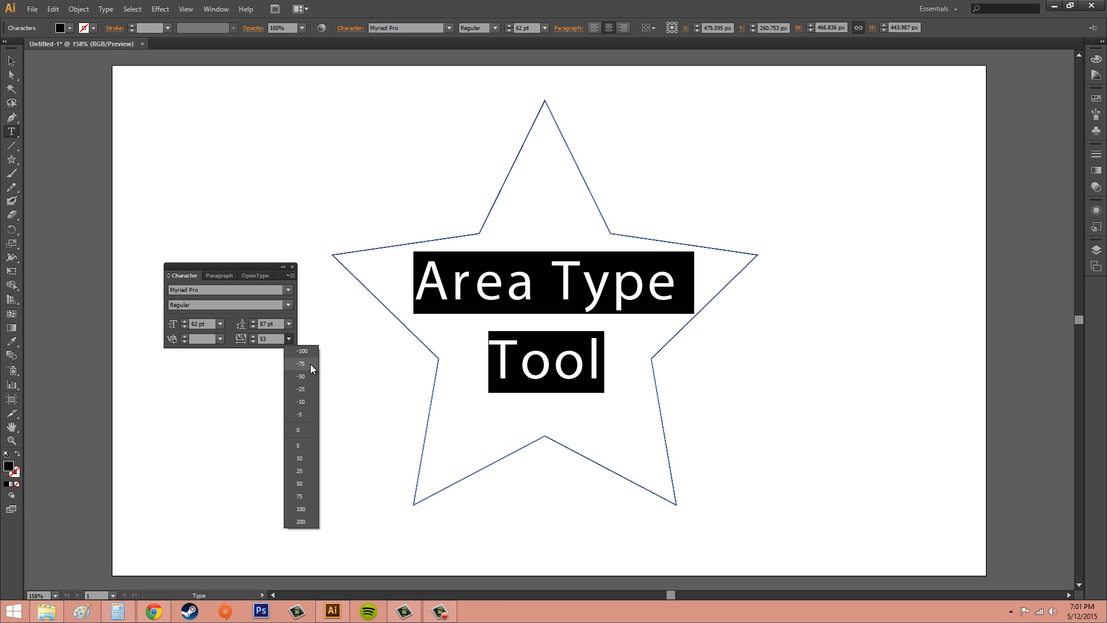
left_click(301, 509)
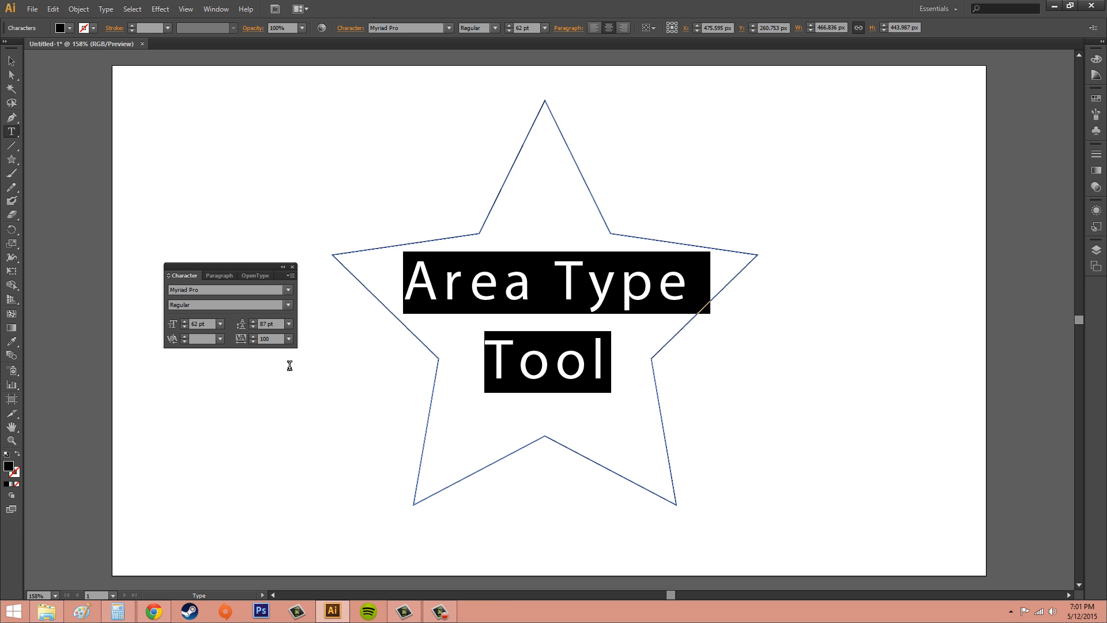
left_click(290, 343)
left_click(303, 519)
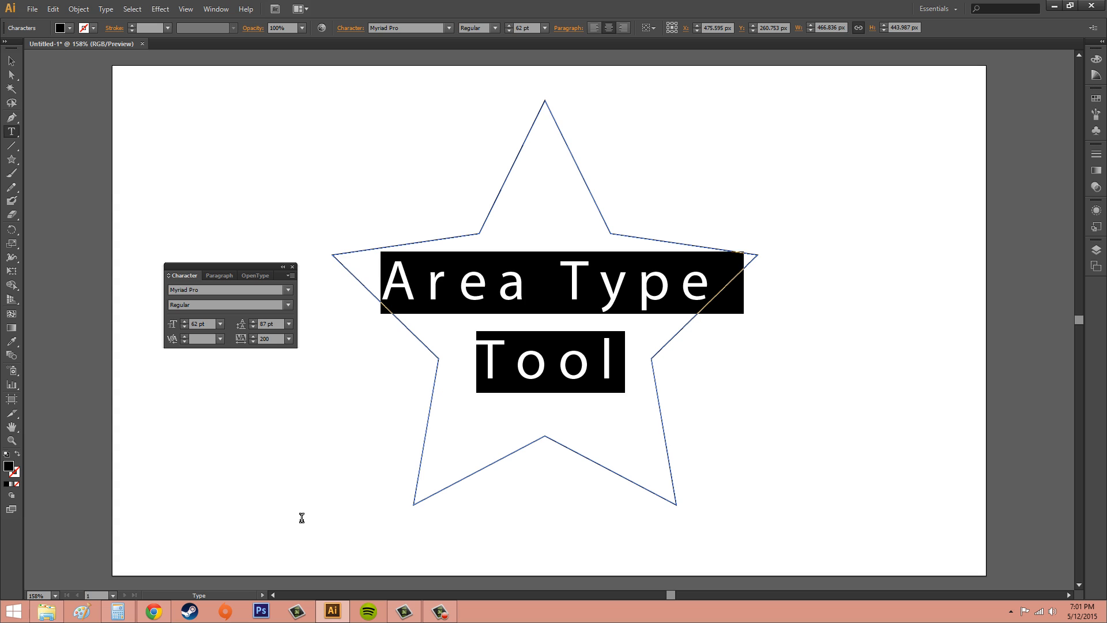
Set the tracking of the selected area text to a custom value of 500
left_click(269, 338)
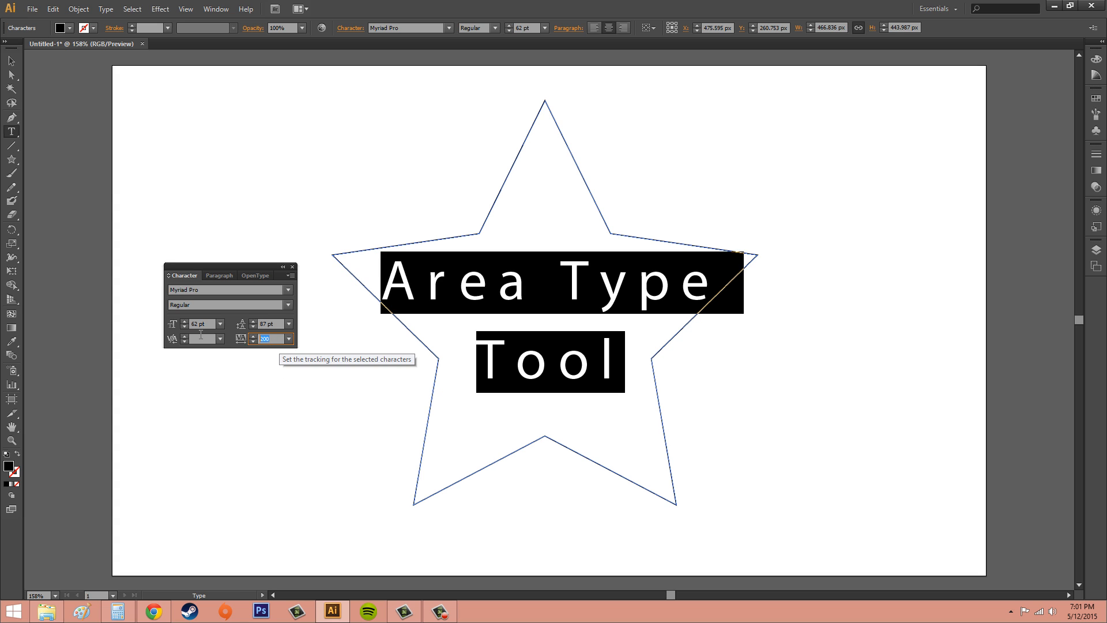
type("500")
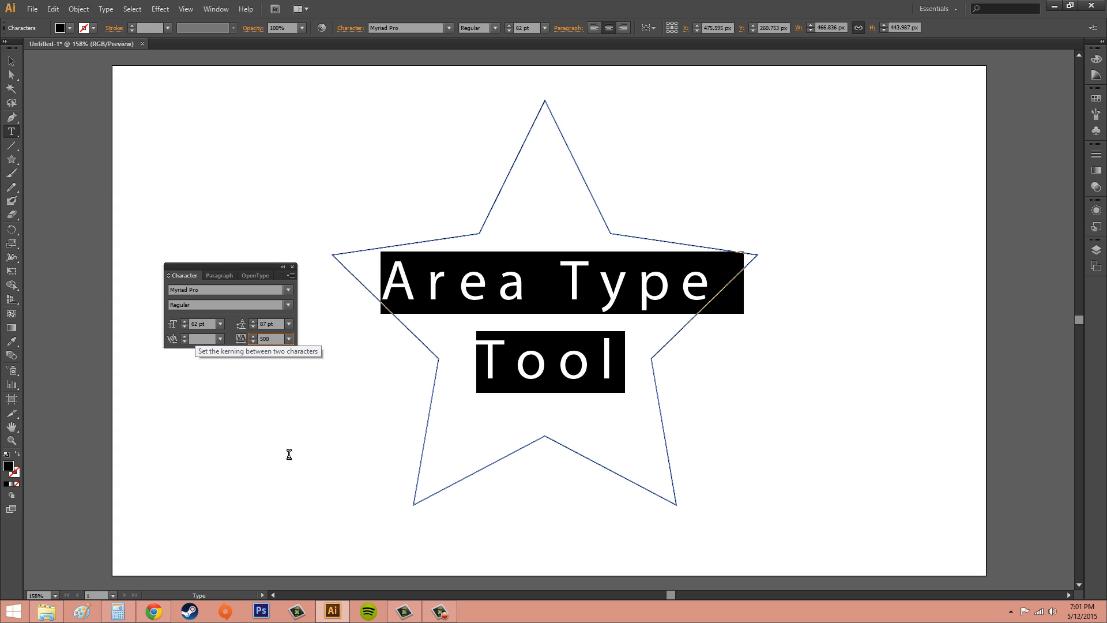
left_click(228, 330)
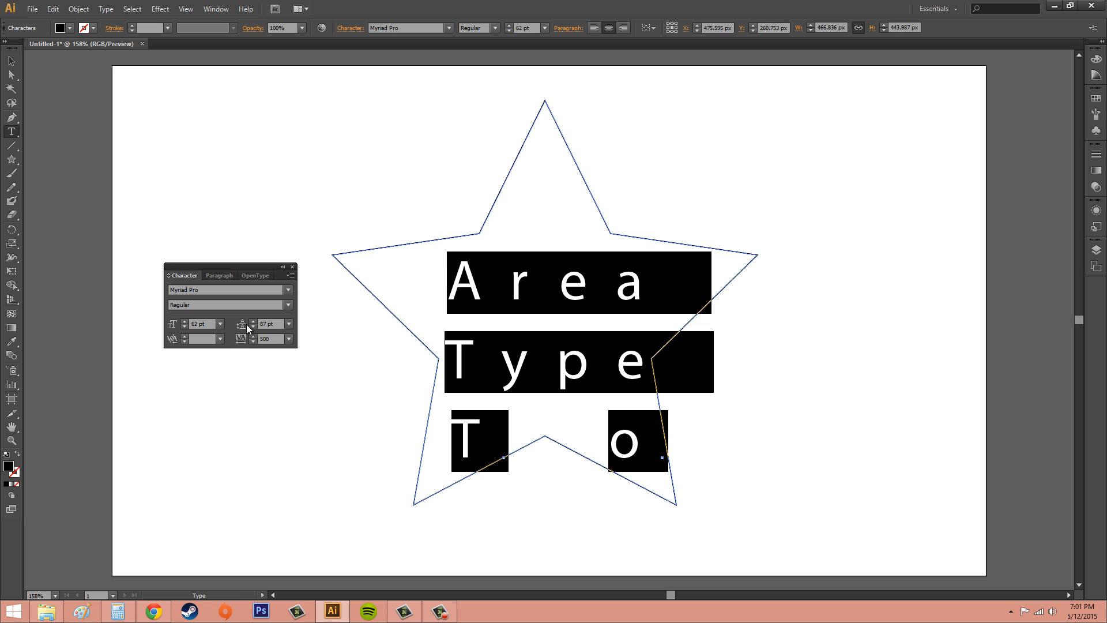
Reduce the font size of the selected area text gradually to 38 pt
left_click(184, 327)
left_click(185, 327)
left_click(185, 326)
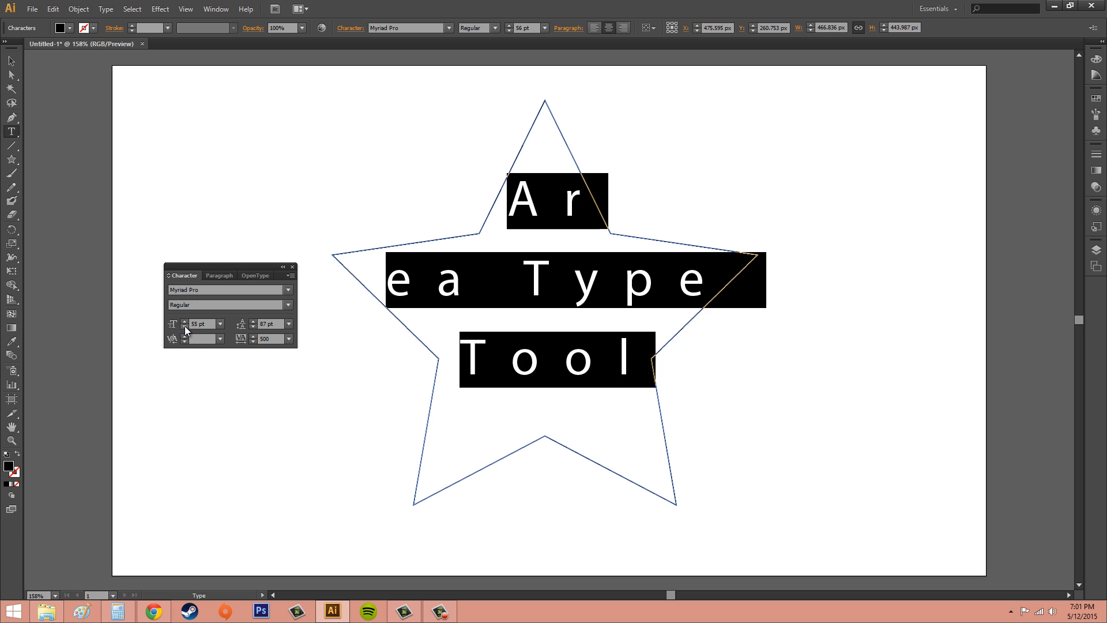
left_click(185, 326)
left_click(184, 327)
left_click(185, 326)
left_click(184, 327)
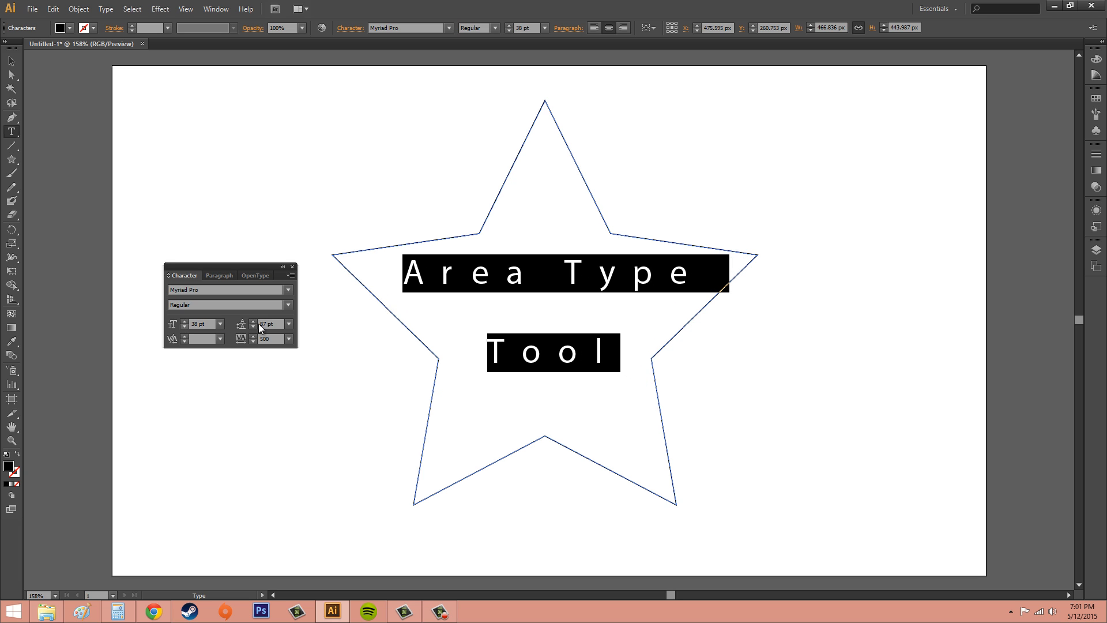
Finish editing the area text, deselect it, and show the additional character formatting options
left_click(304, 199)
left_click(11, 61)
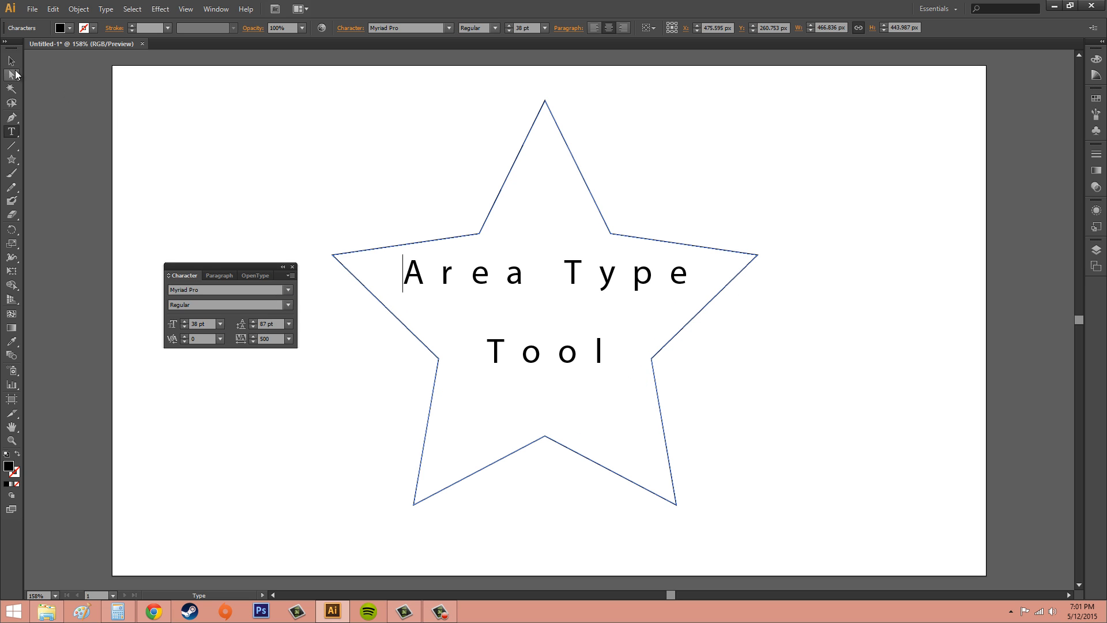
left_click(247, 157)
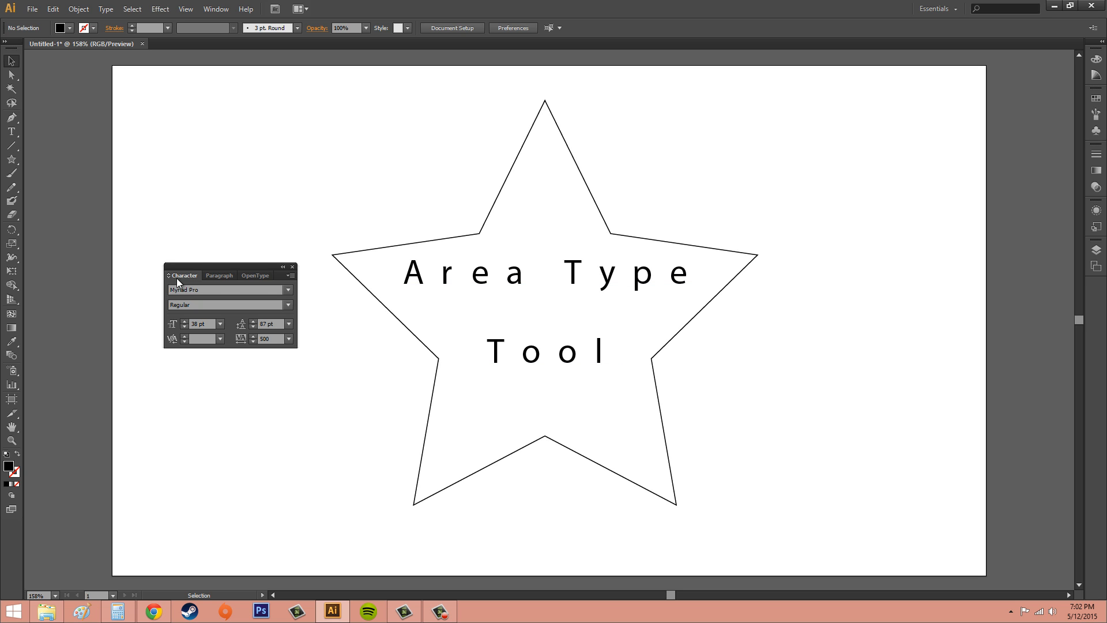
left_click(291, 277)
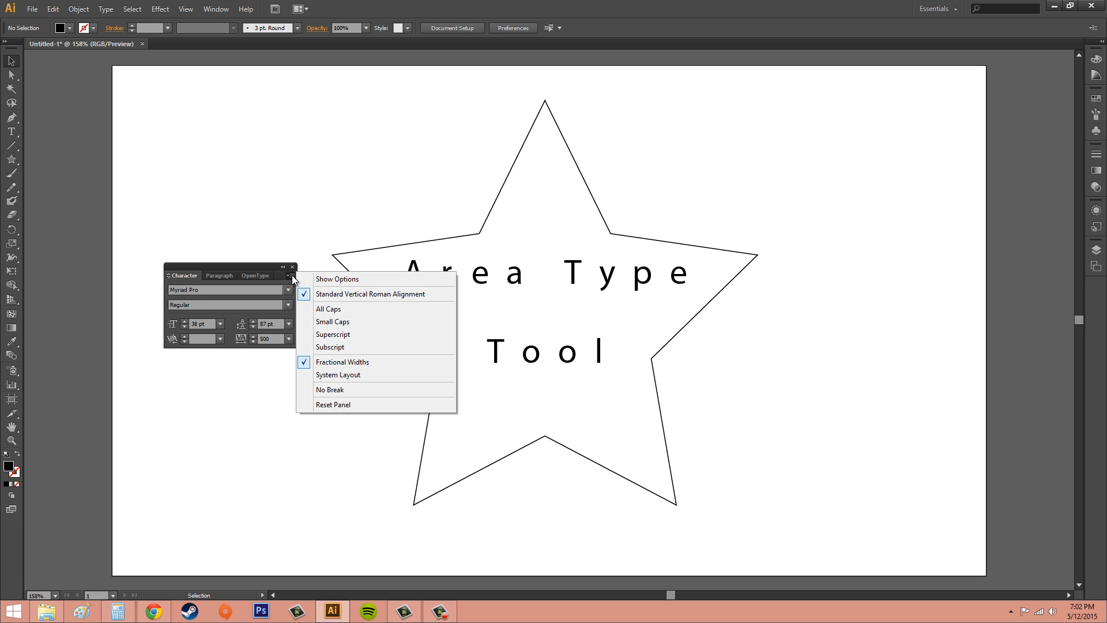
left_click(347, 280)
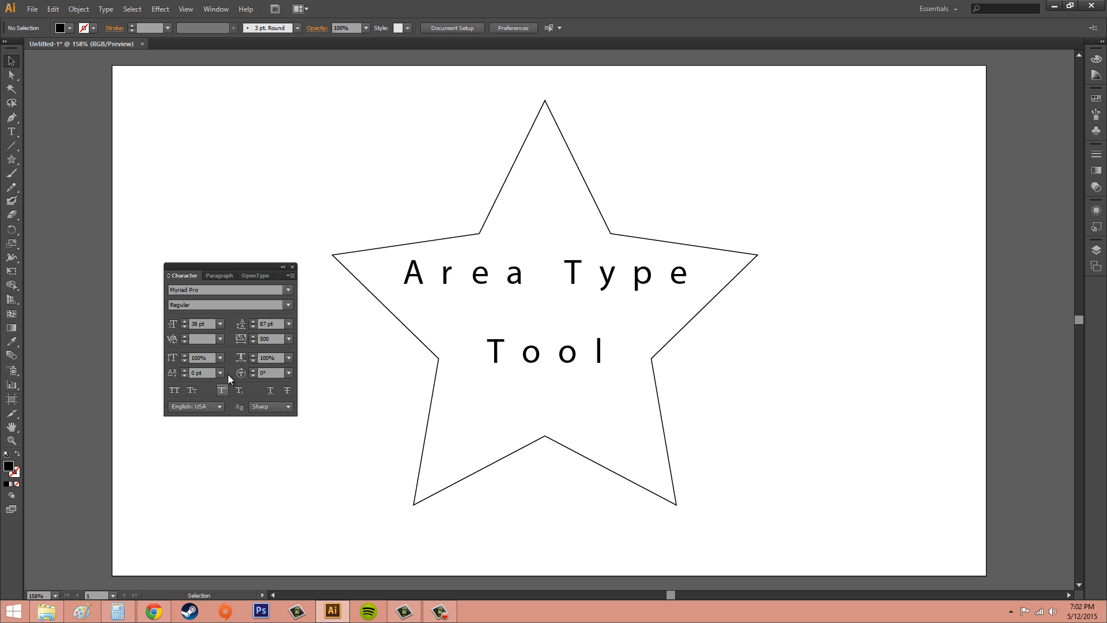